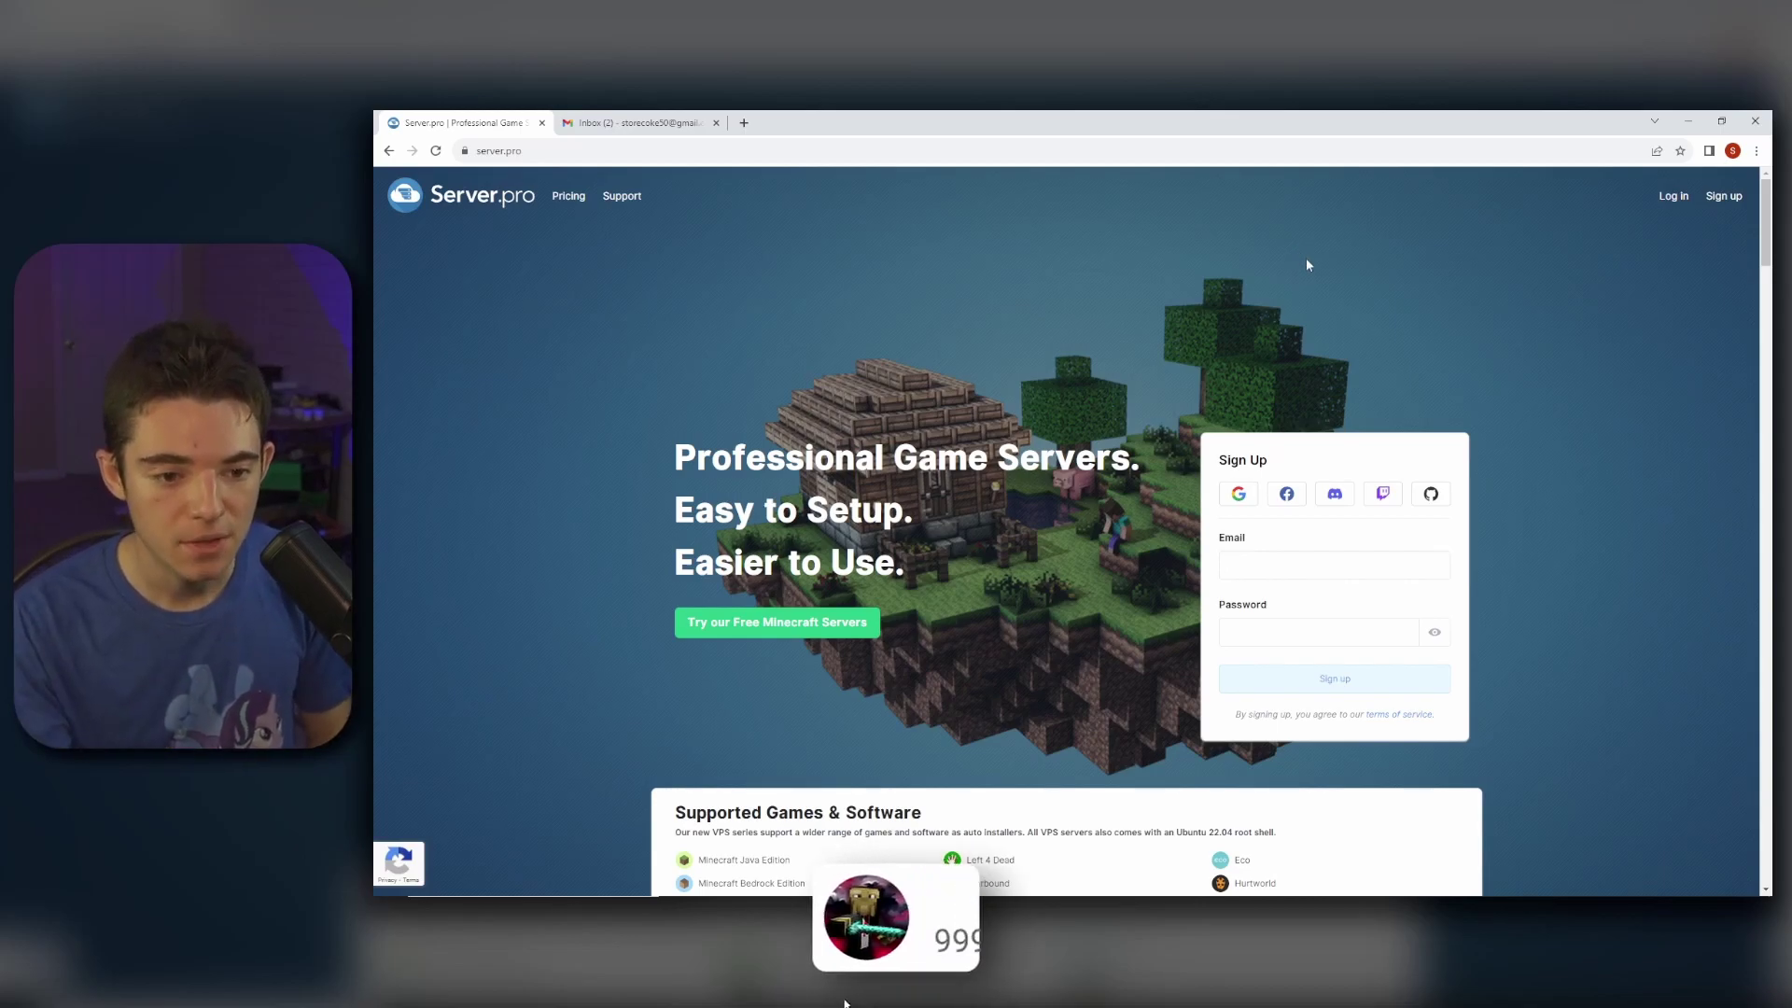
- Sign up with Google, solving the bicycle reCAPTCHA and choosing the Google account
{"action": "left_click", "coordinate": [1239, 495]}
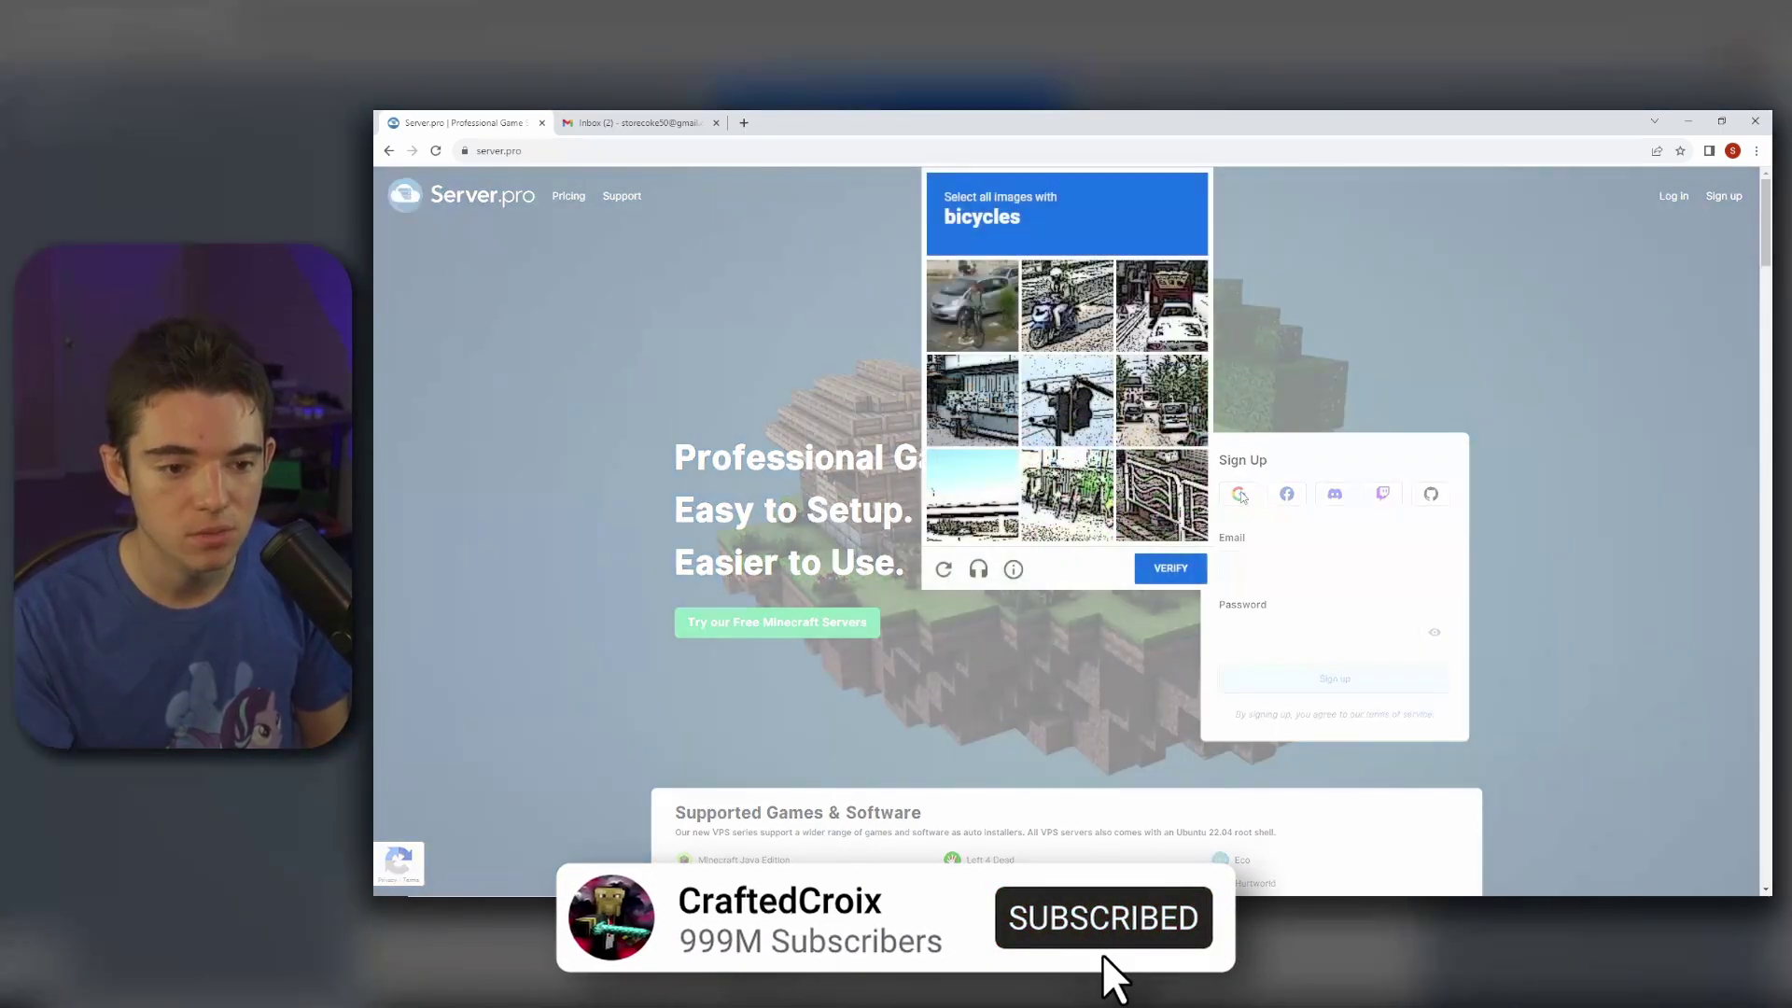
{"action": "left_click", "coordinate": [1067, 305]}
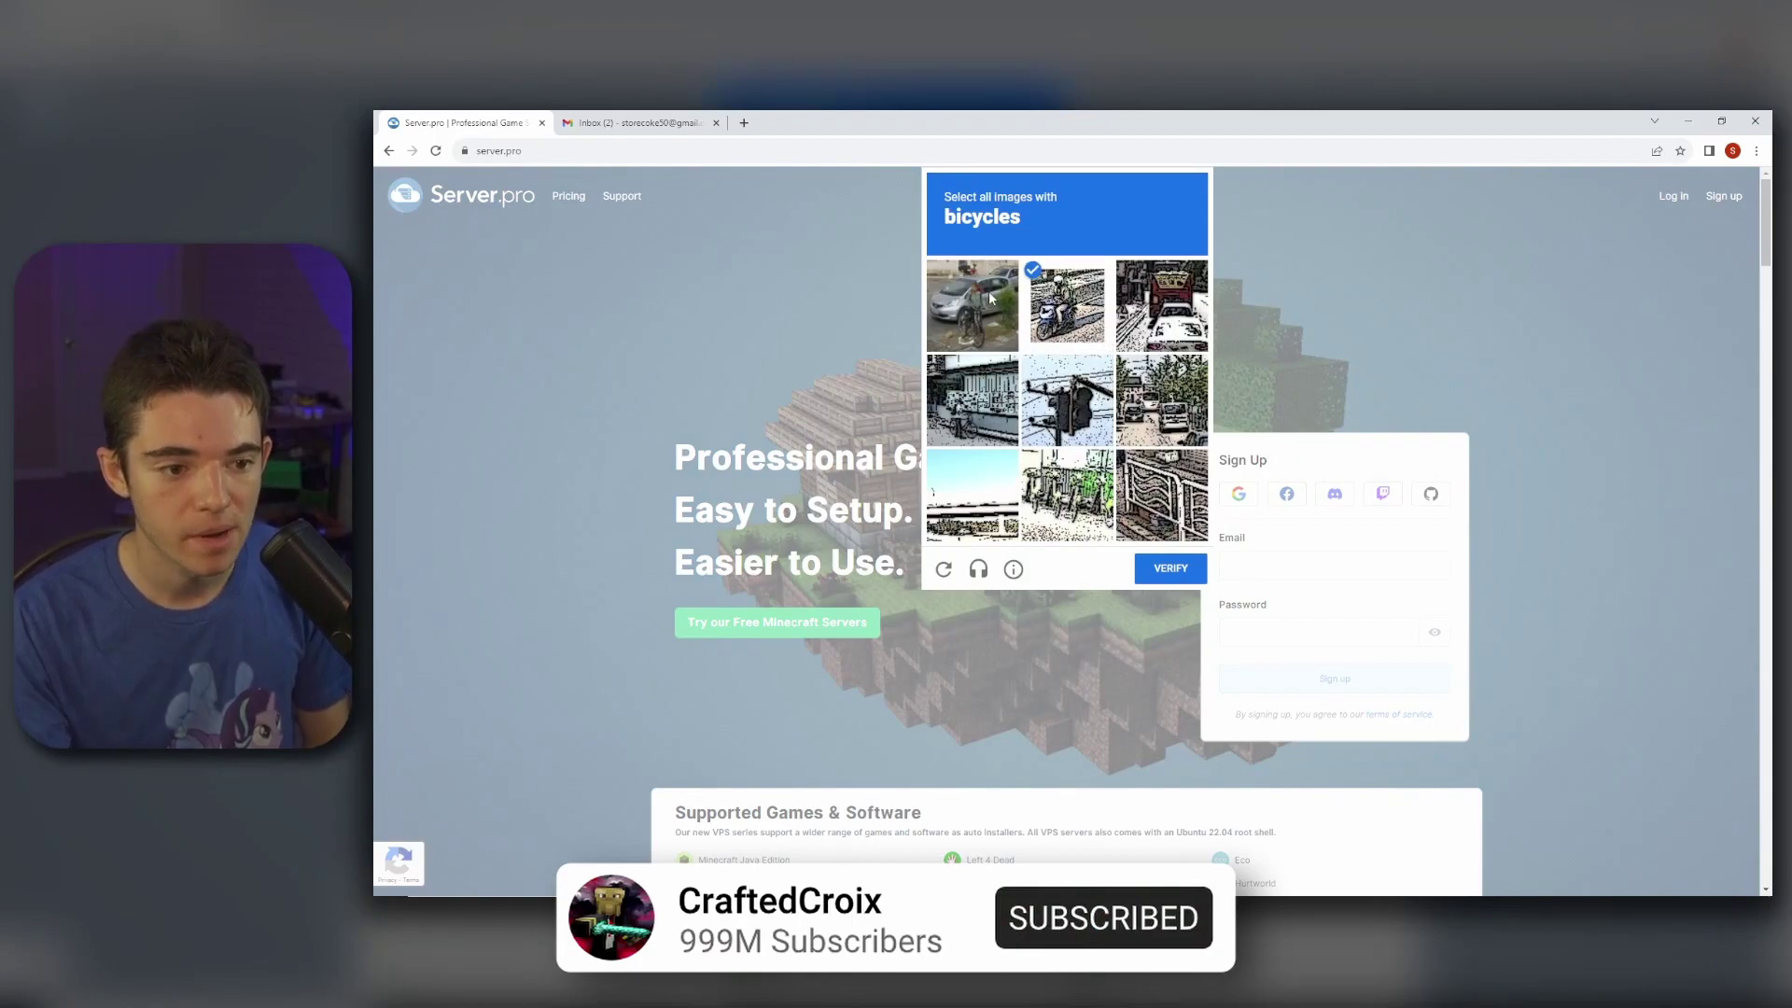
{"action": "left_click", "coordinate": [980, 299]}
{"action": "left_click", "coordinate": [973, 399]}
{"action": "left_click", "coordinate": [1066, 495]}
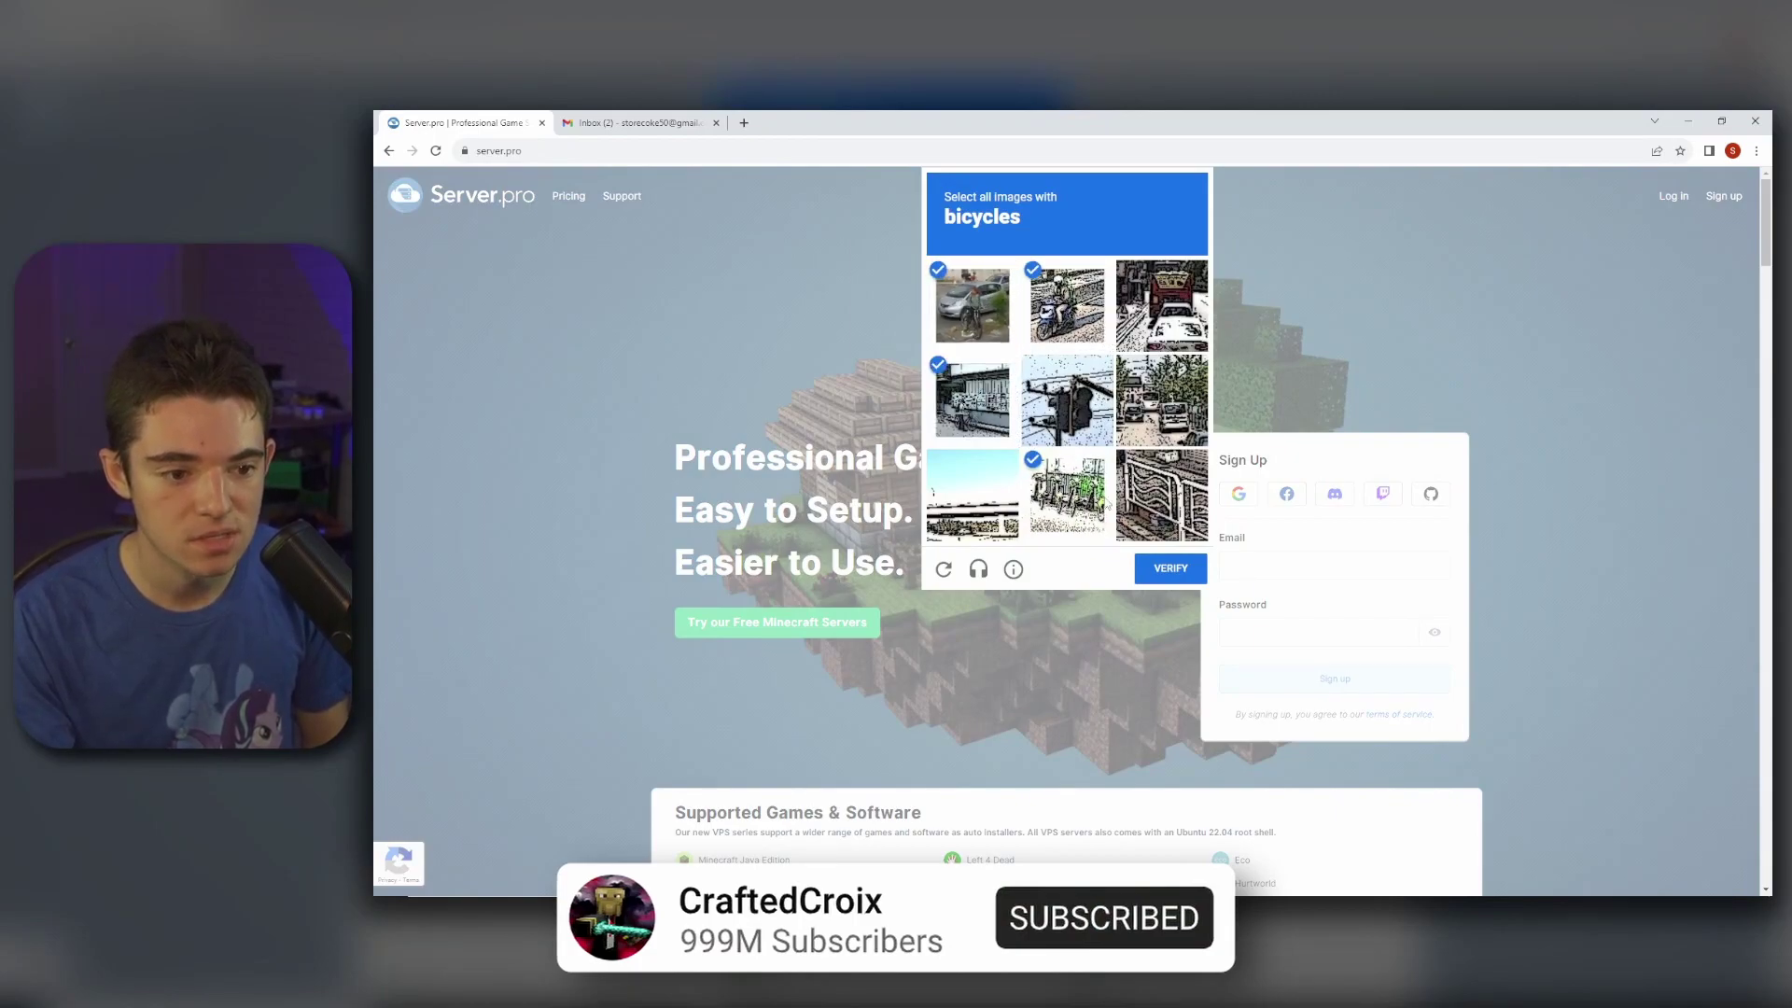
{"action": "left_click", "coordinate": [1170, 568]}
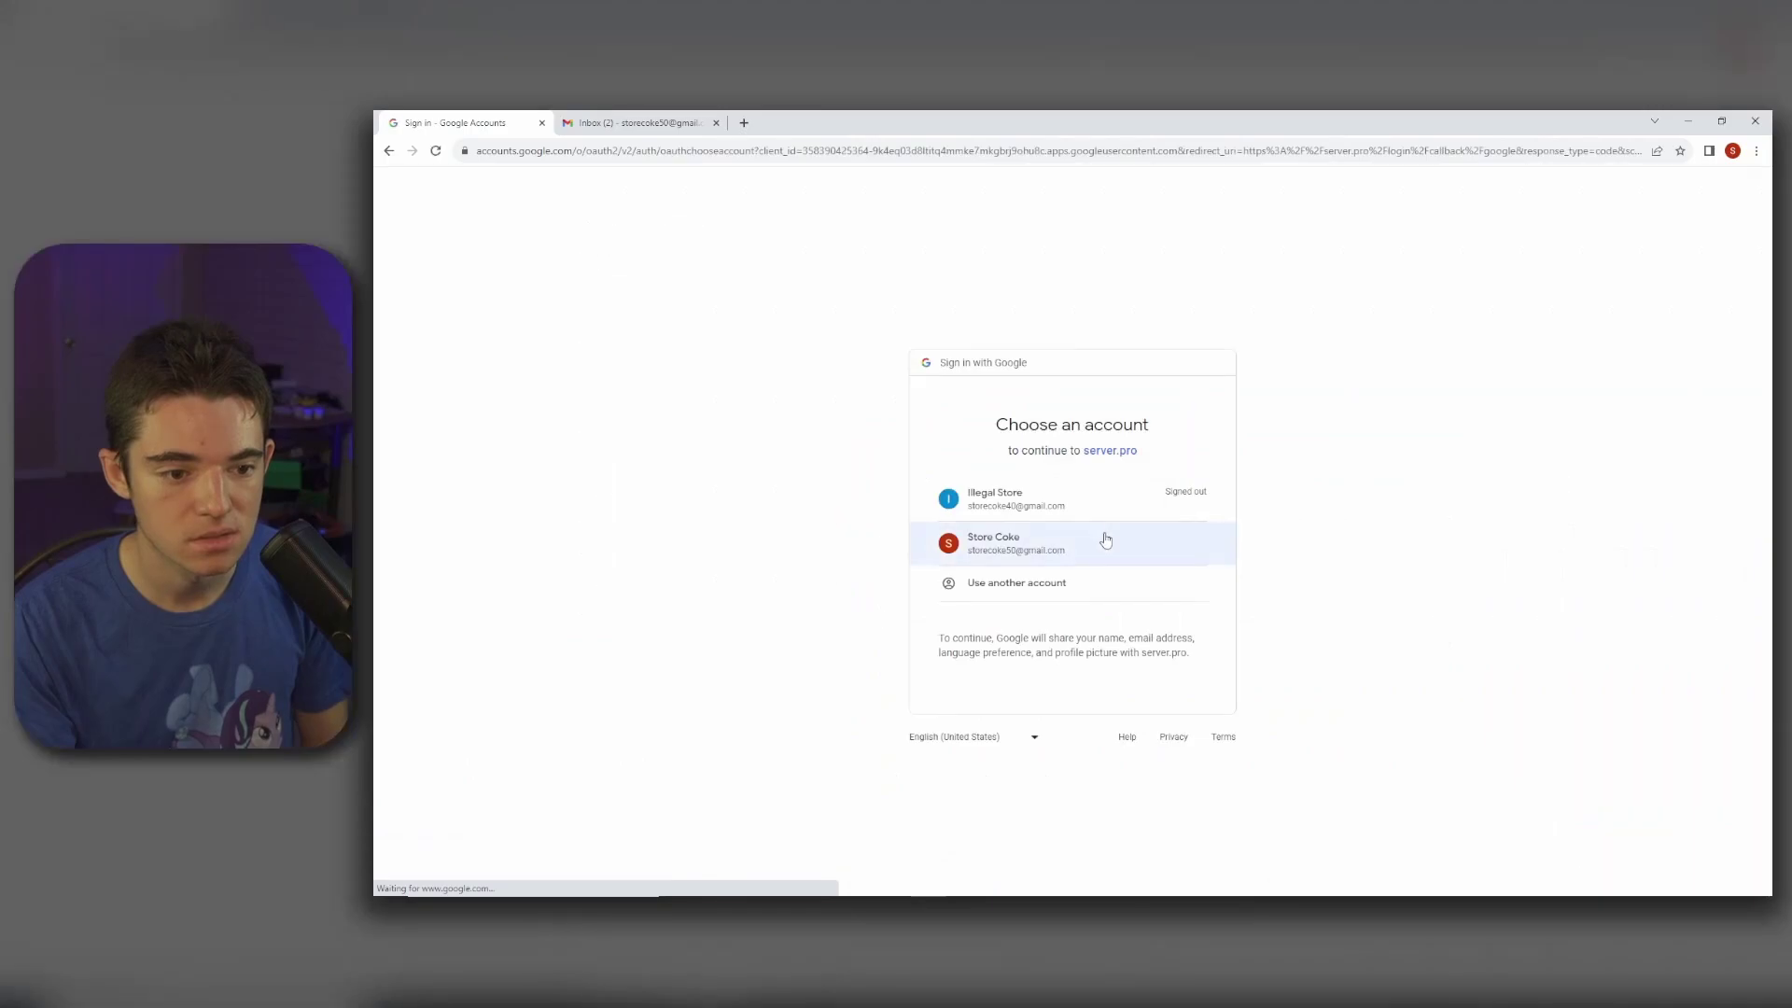
{"action": "left_click", "coordinate": [1024, 535]}
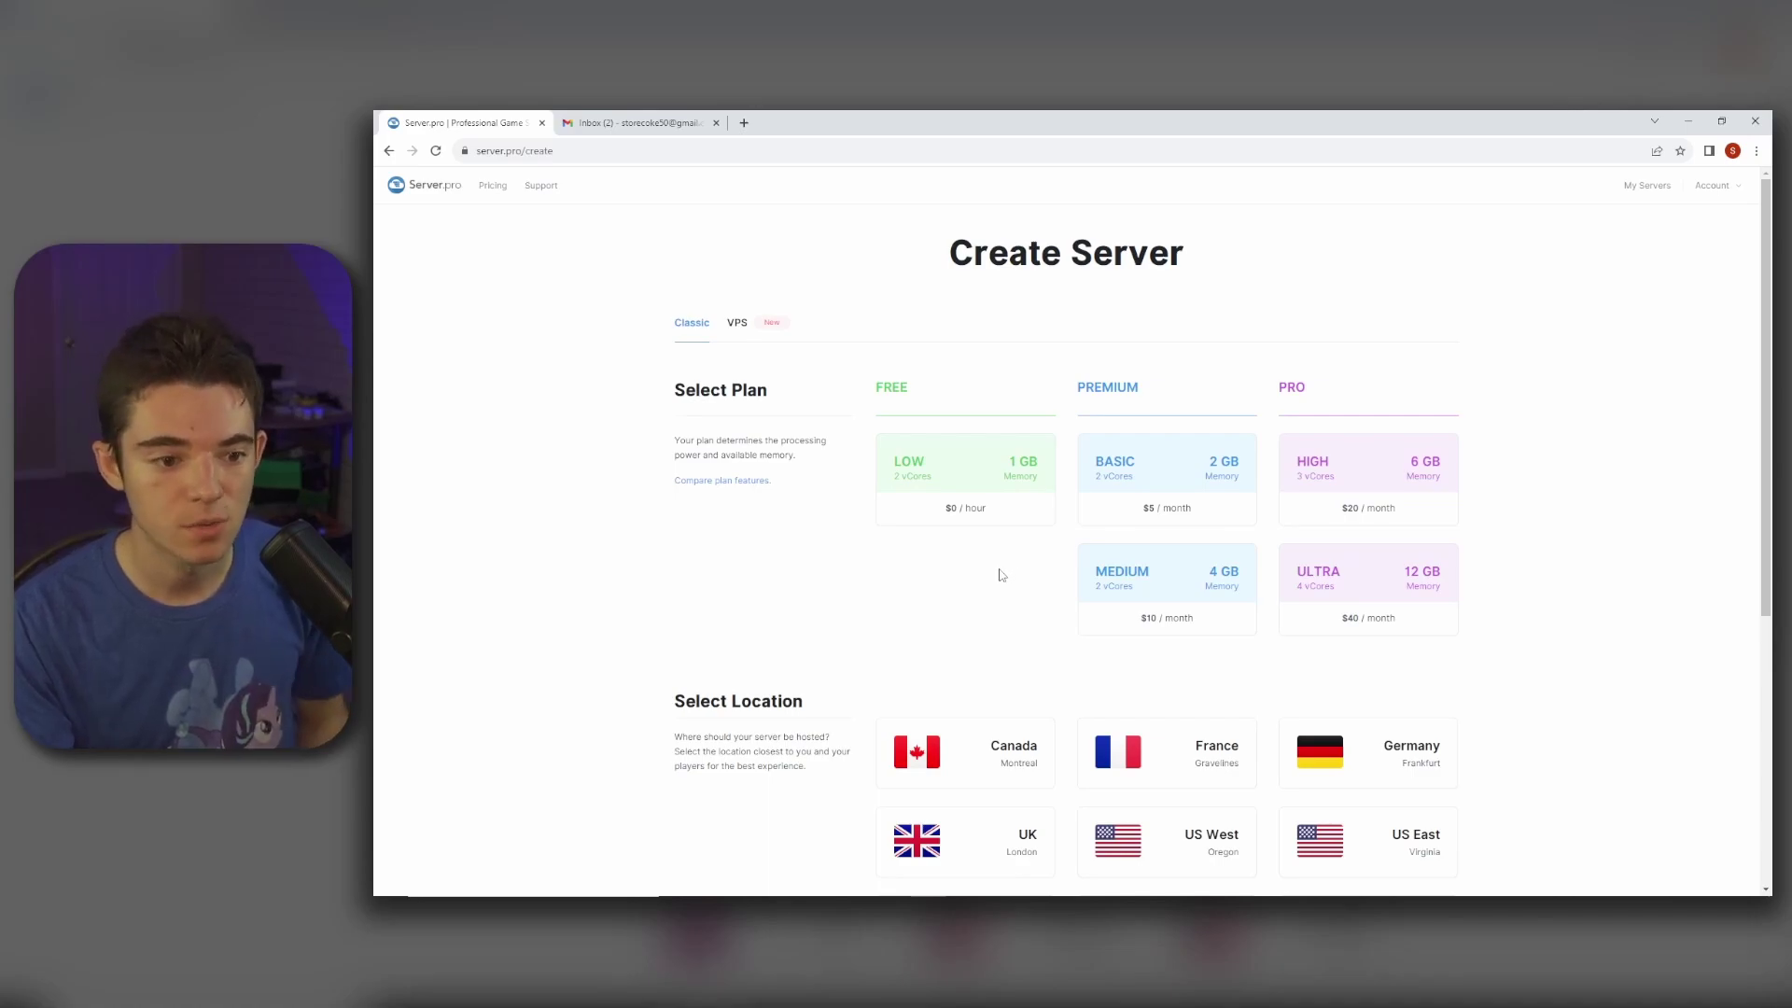
- Choose the free 1 GB LOW plan hosted in Canada with Minecraft Java Edition
{"action": "left_click", "coordinate": [971, 499]}
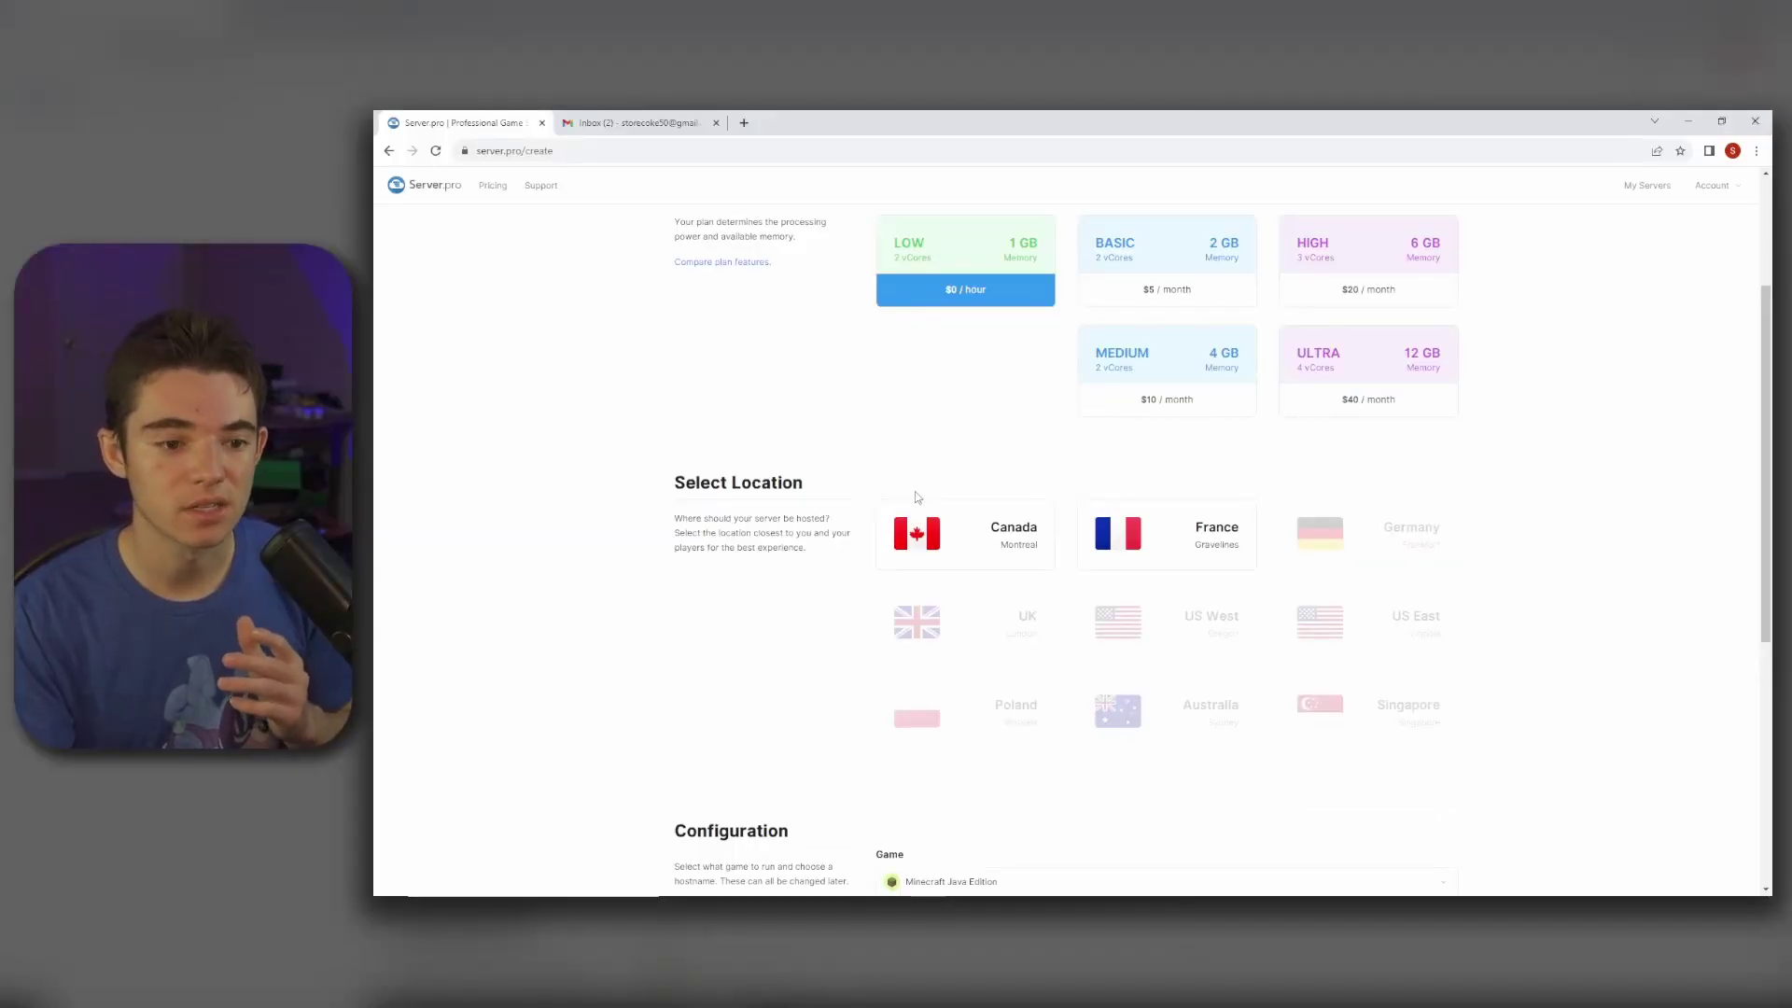
{"action": "left_click", "coordinate": [924, 518]}
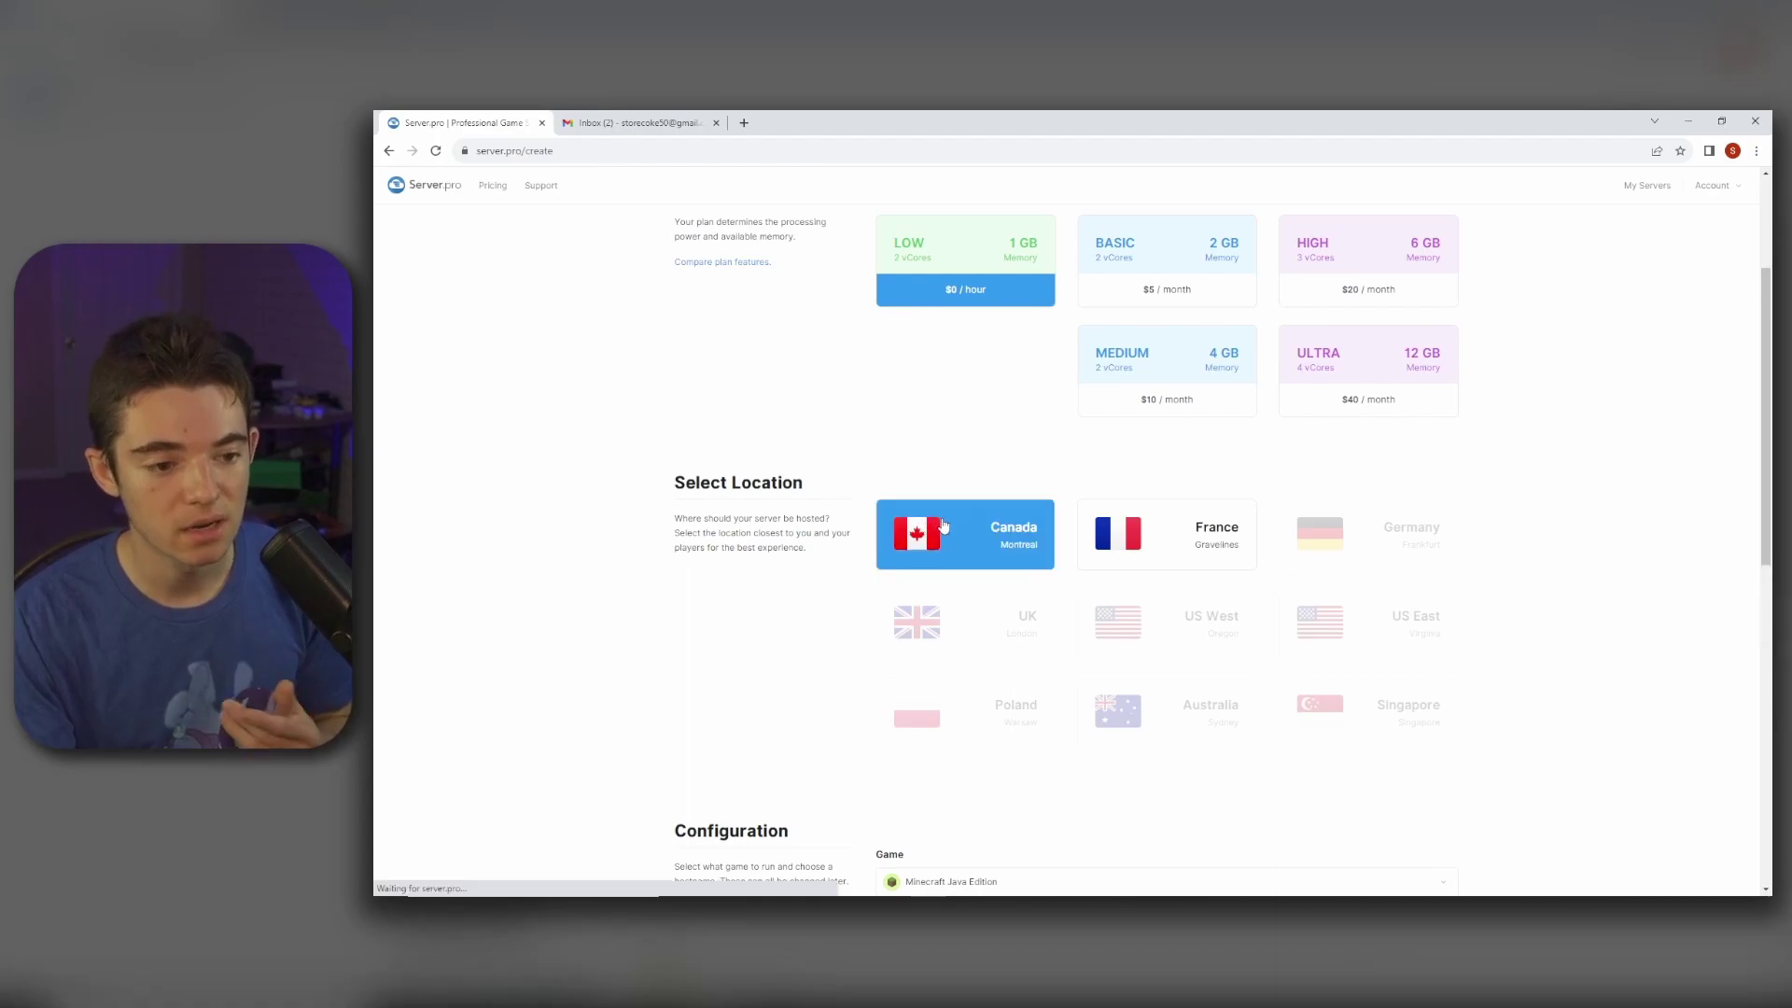
{"action": "scroll", "coordinate": [943, 526], "scroll_direction": "down", "scroll_amount": 1}
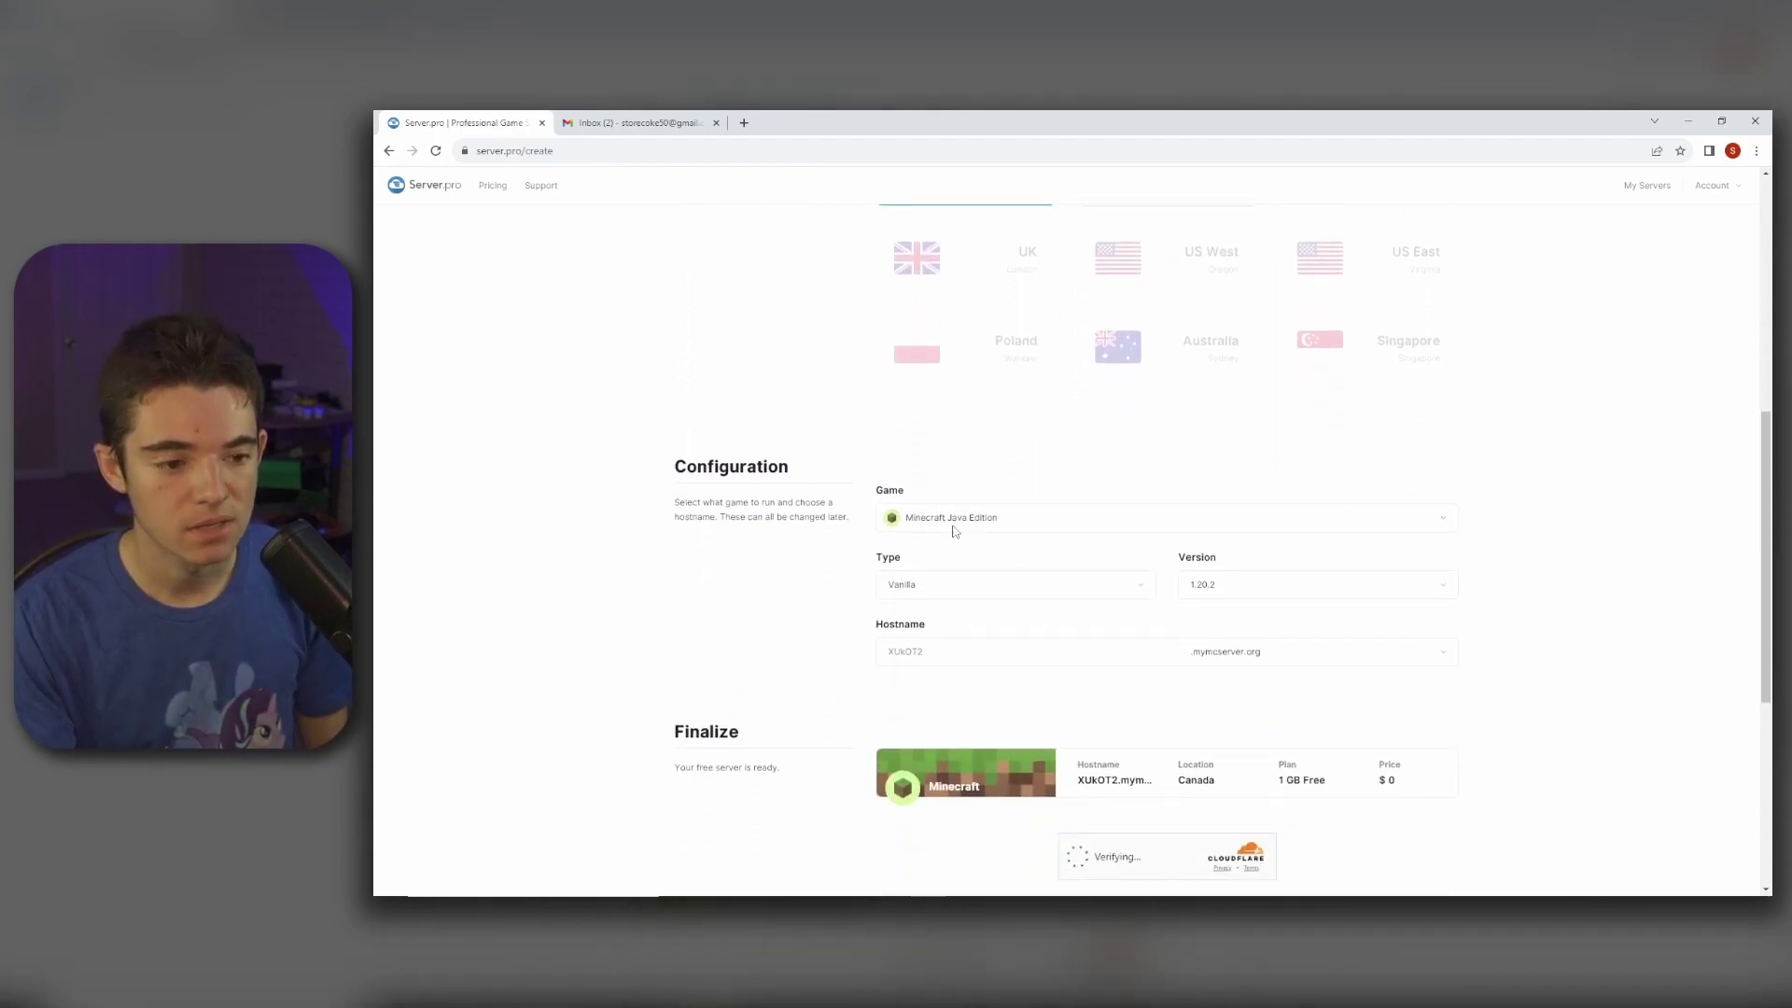
{"action": "left_click", "coordinate": [955, 528]}
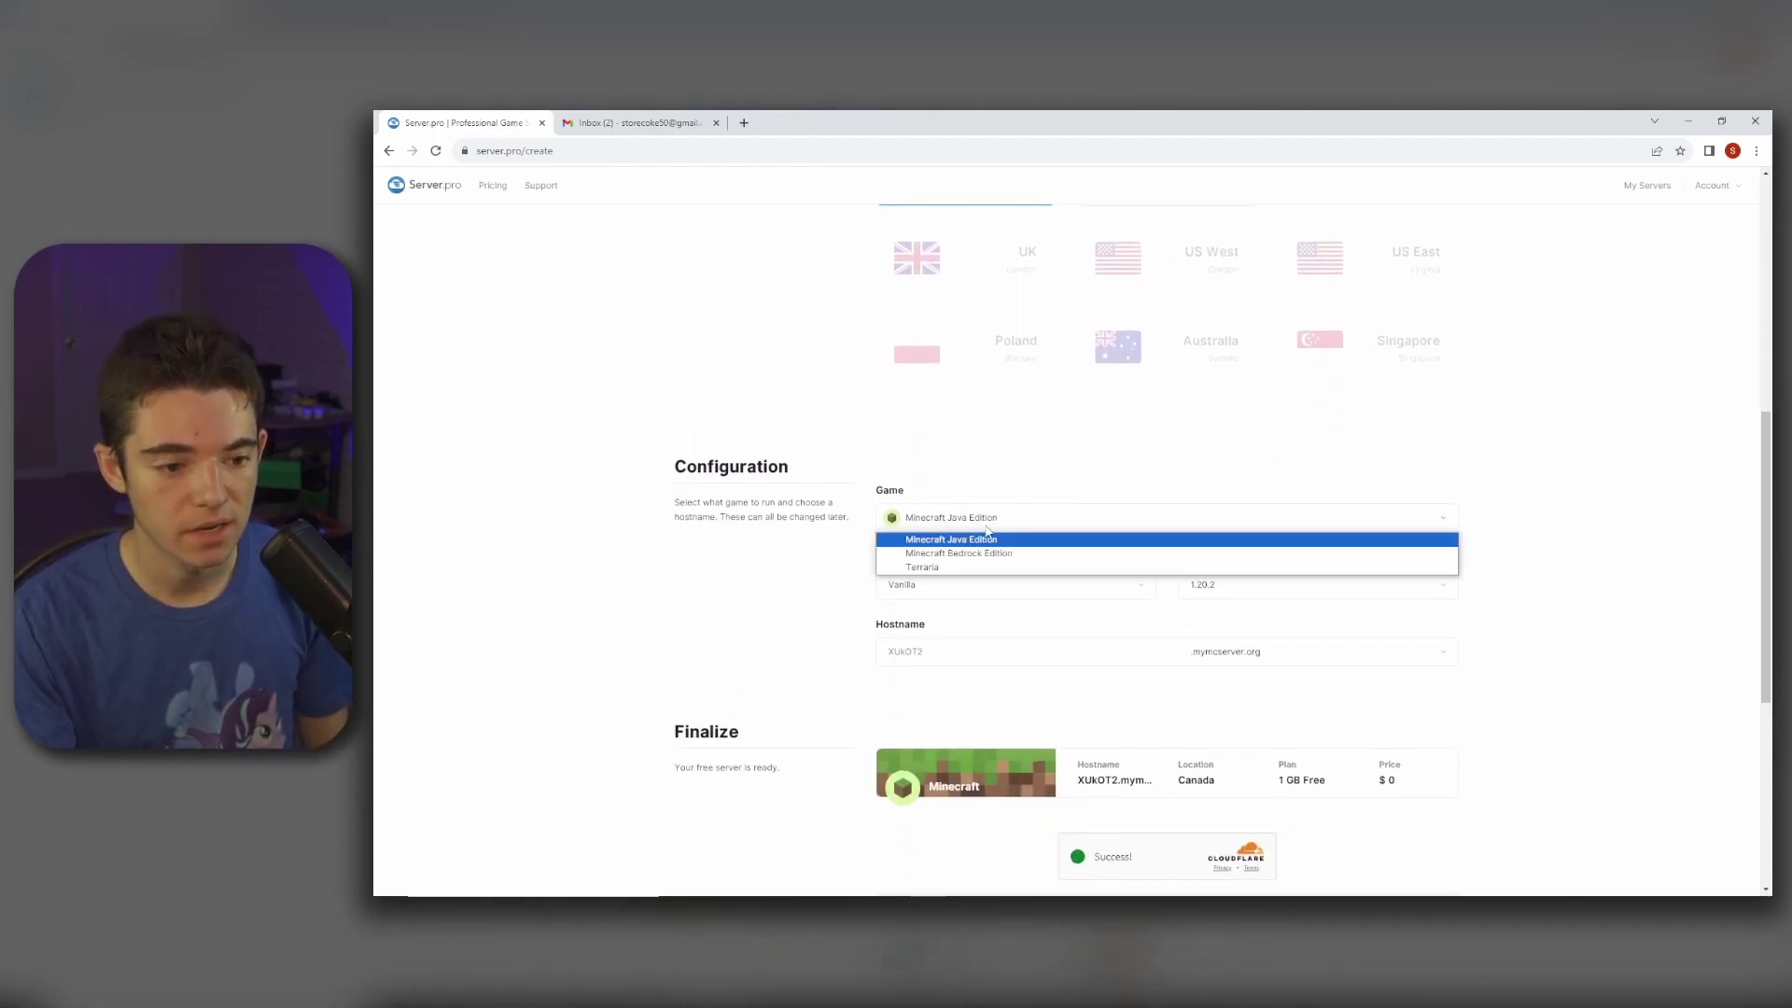
{"action": "left_click", "coordinate": [943, 541]}
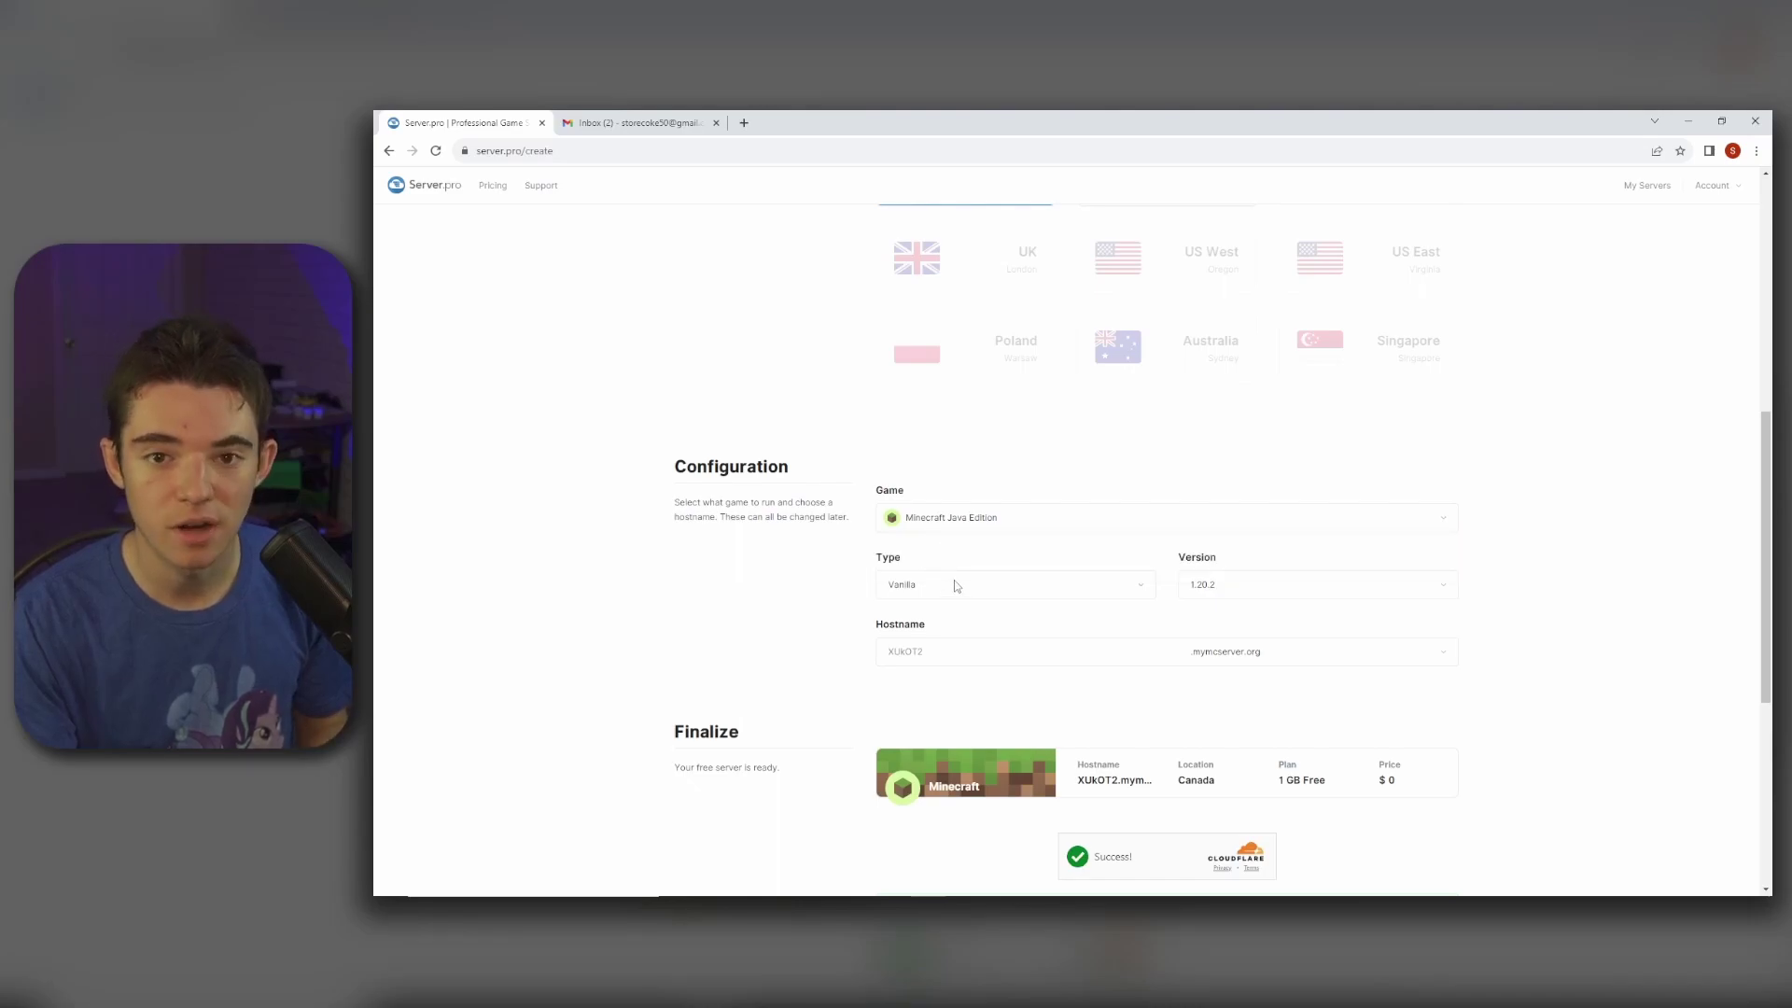
- Set the server type to Paper and the hostname to croixissocool
{"action": "left_click", "coordinate": [955, 586]}
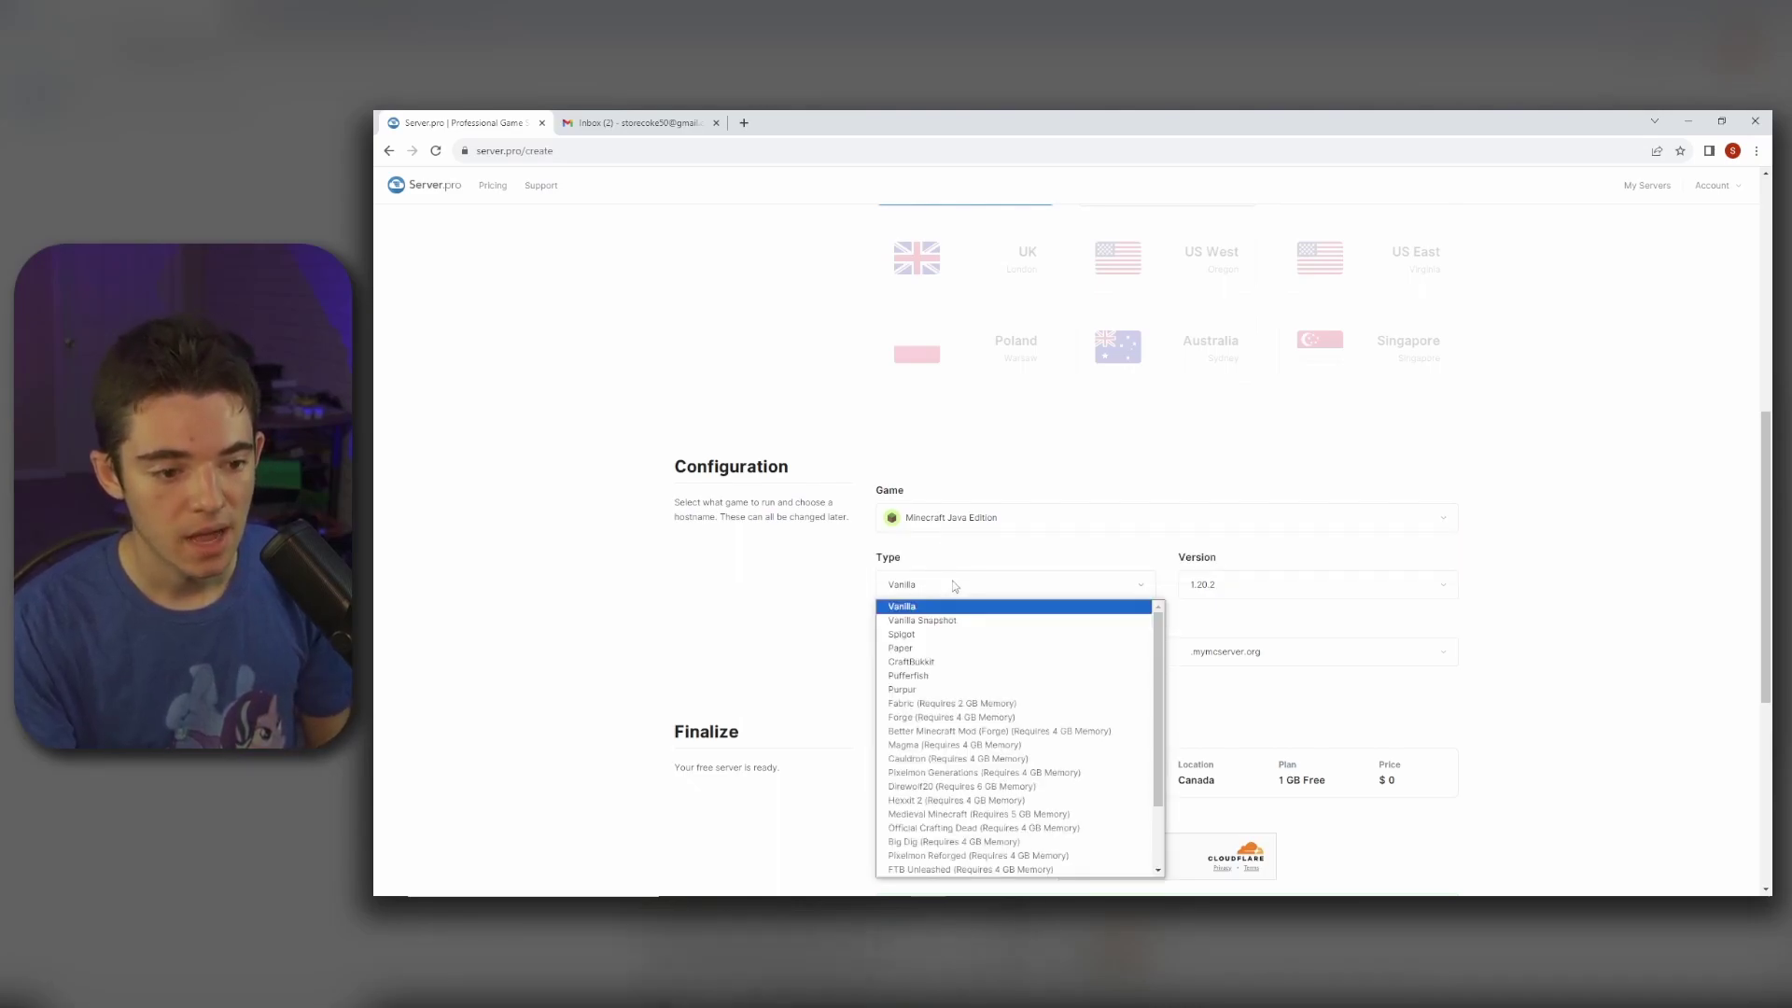
{"action": "left_click", "coordinate": [924, 649]}
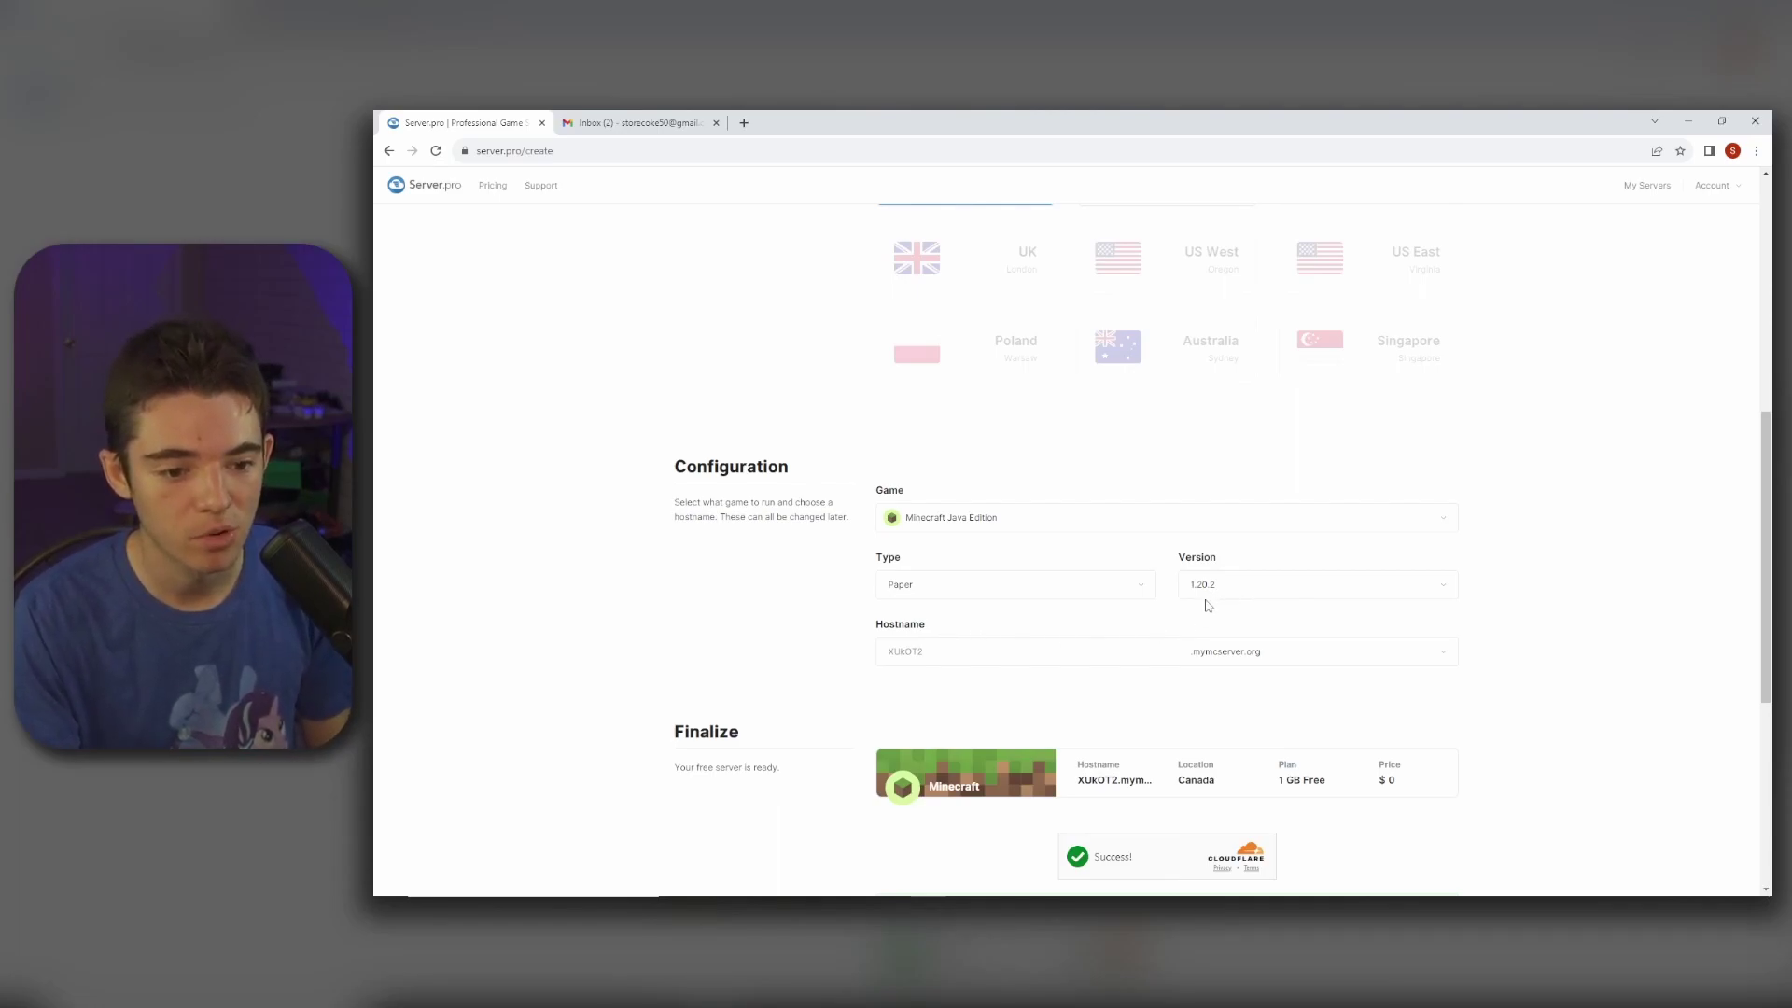
{"action": "left_click", "coordinate": [984, 657]}
{"action": "type", "text": "croixissocool"}
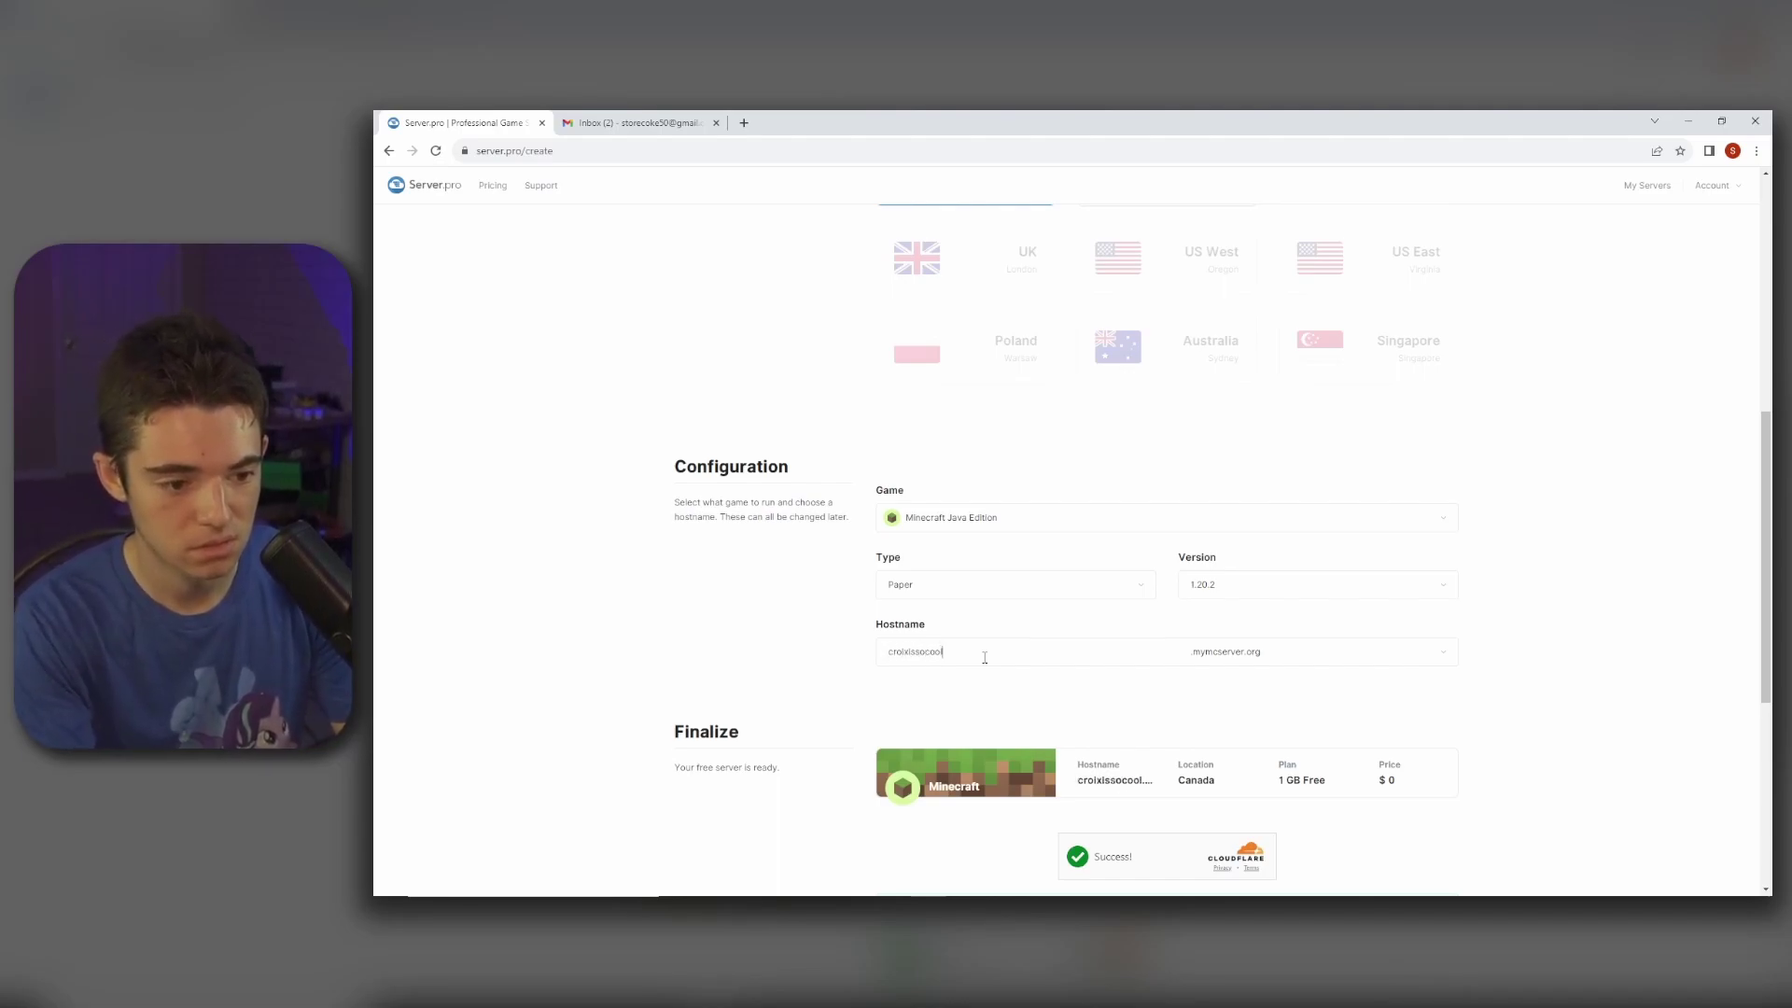
{"action": "scroll", "coordinate": [978, 668], "scroll_direction": "down", "scroll_amount": 2}
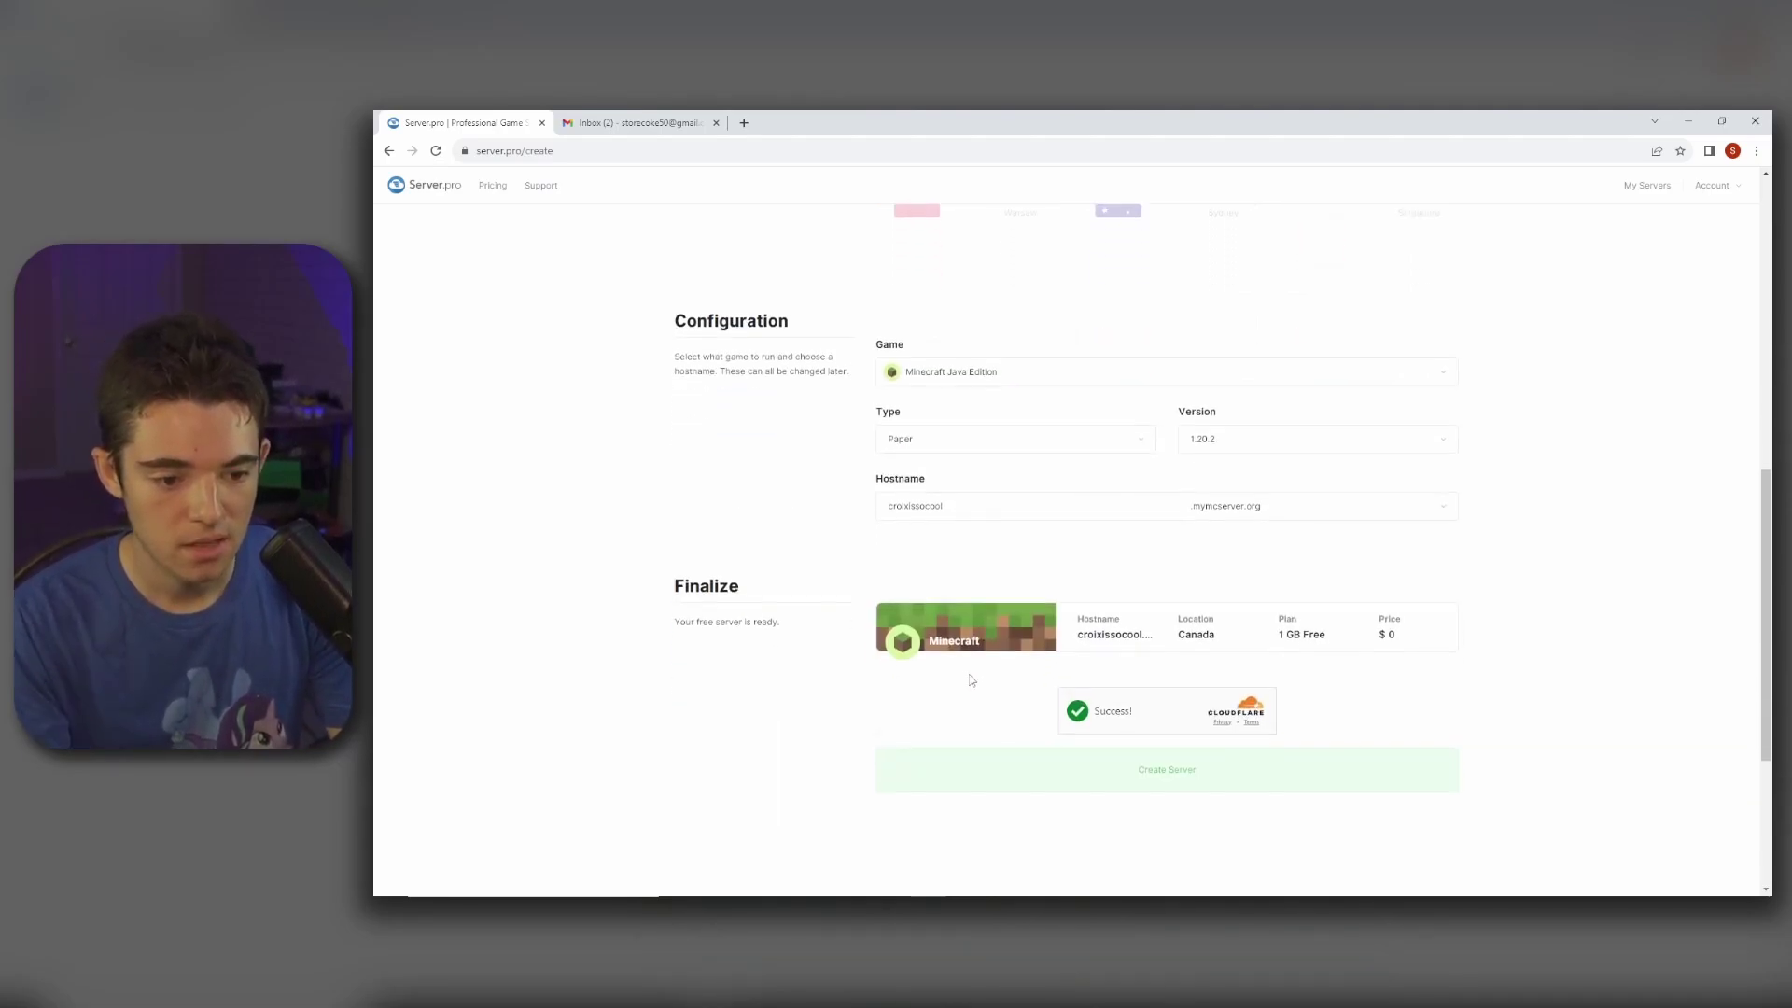
- Create the server, open its Files list, and dismiss the Upload dialog
{"action": "left_click", "coordinate": [1078, 764]}
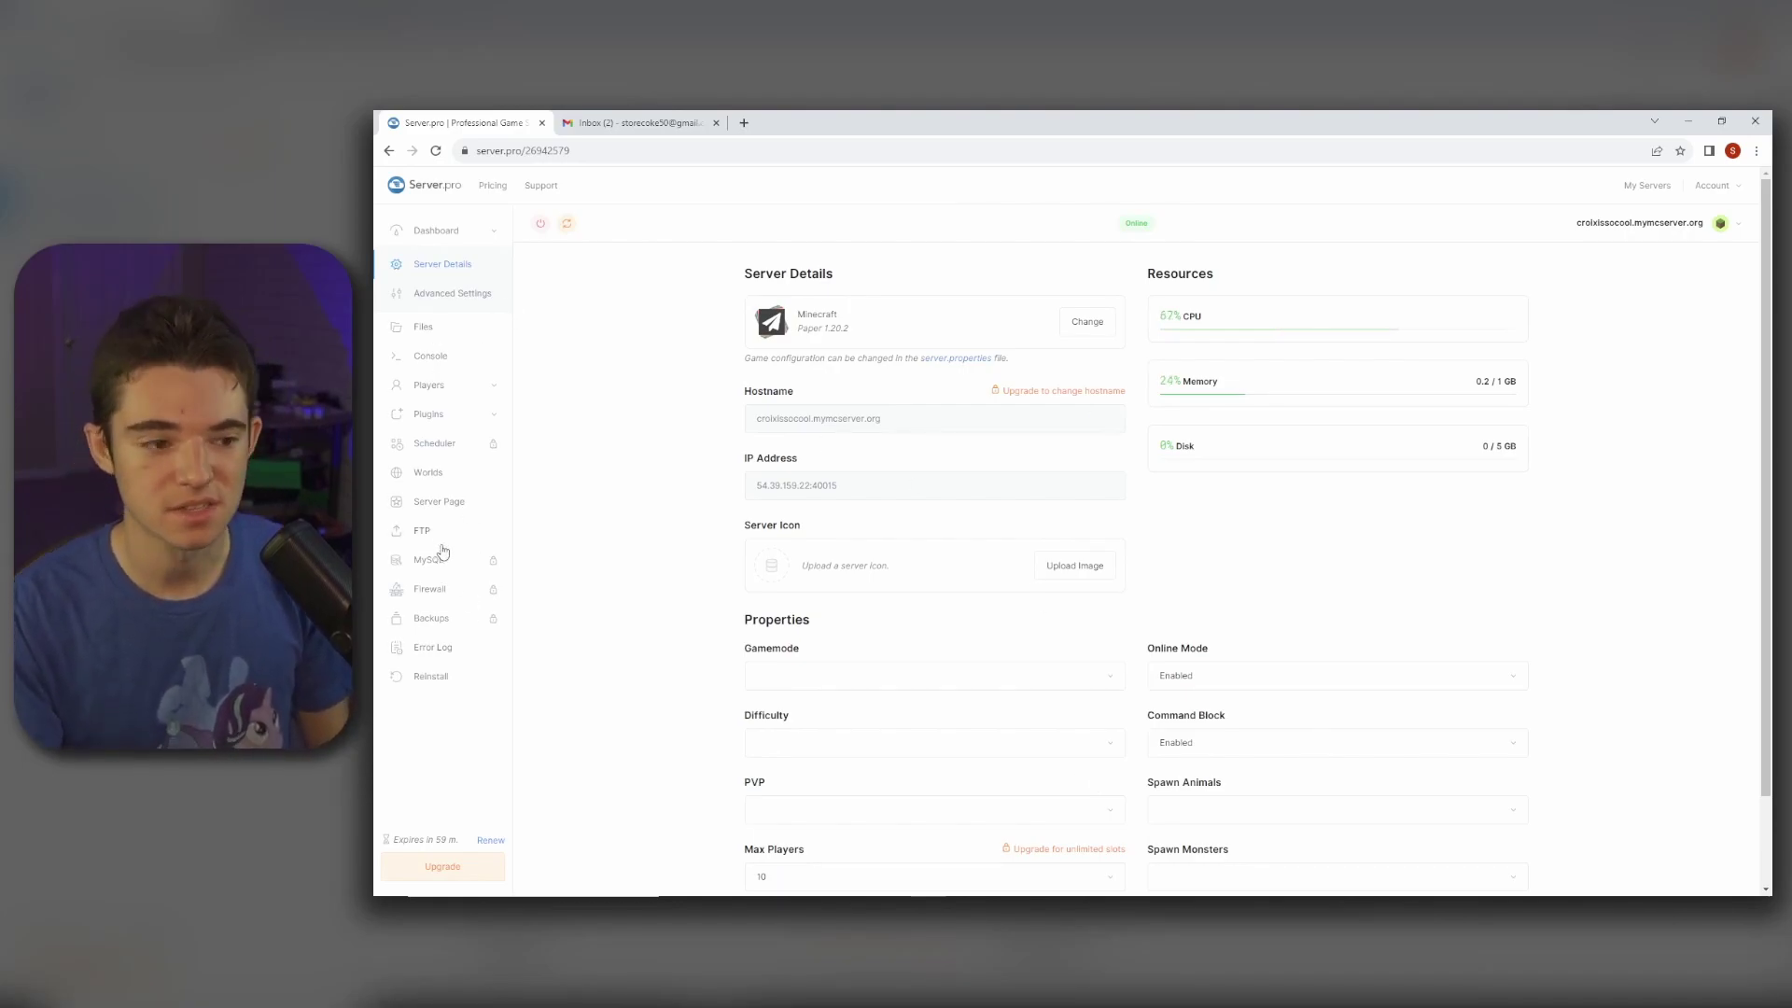
{"action": "left_click", "coordinate": [424, 329]}
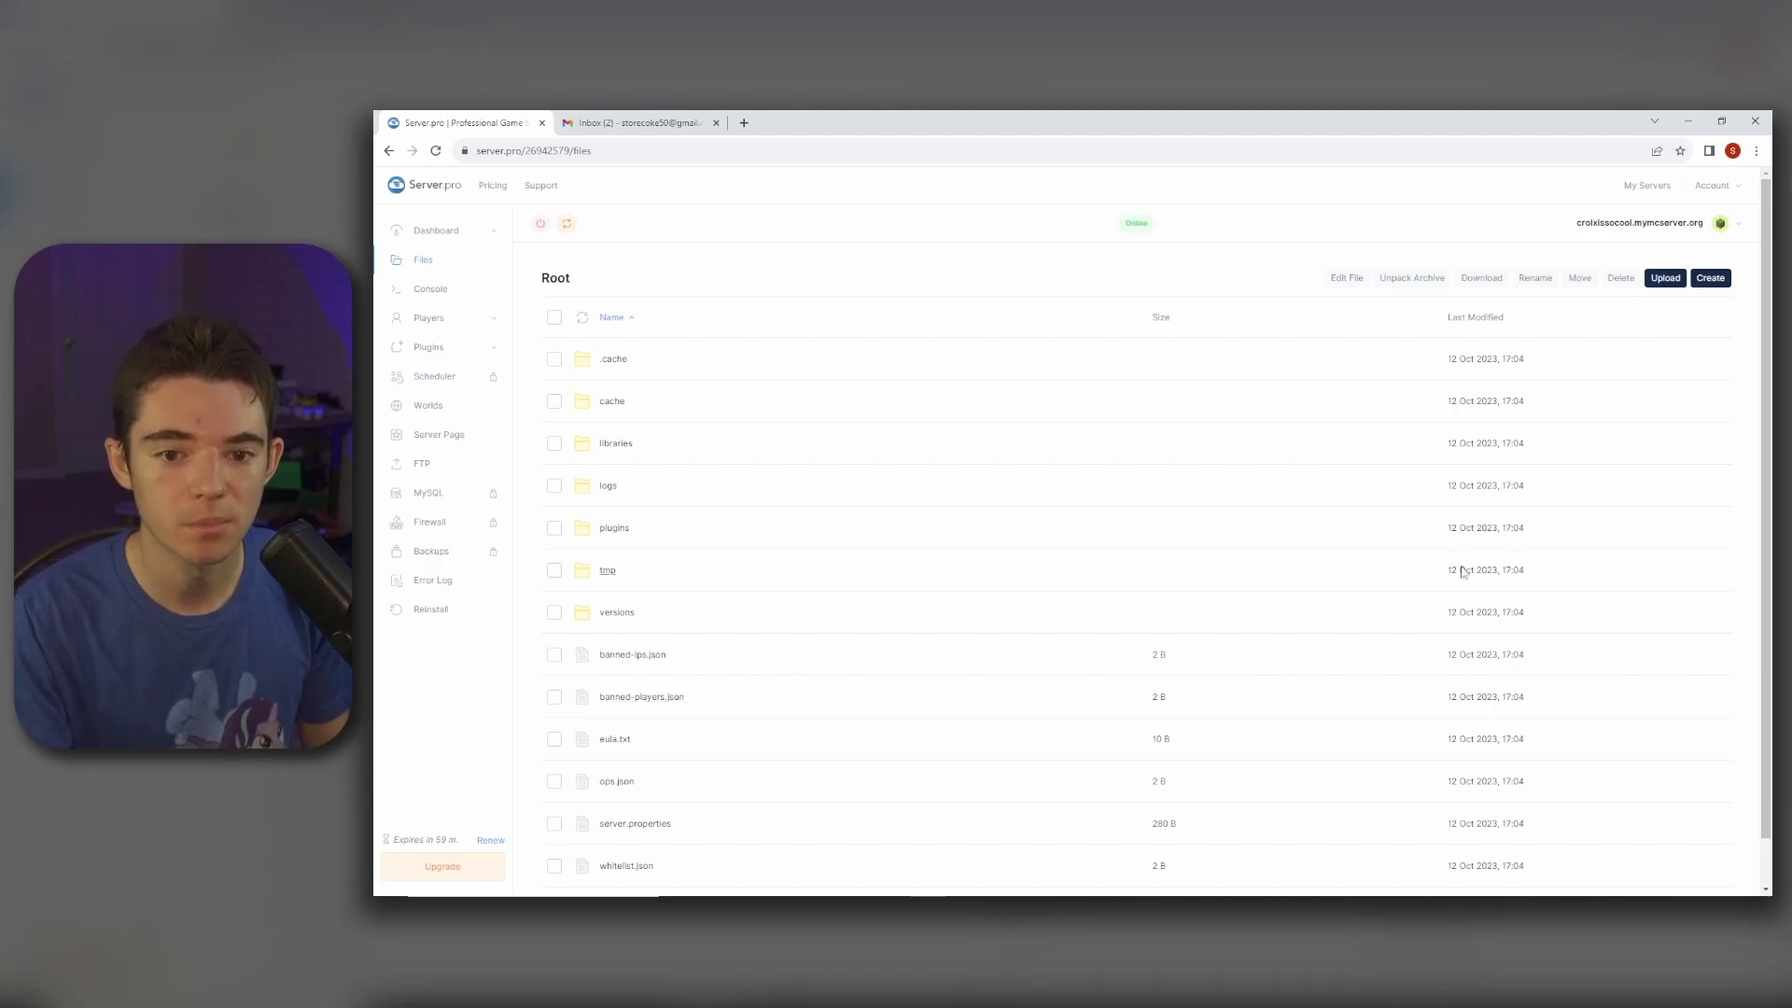
{"action": "left_click", "coordinate": [1665, 277]}
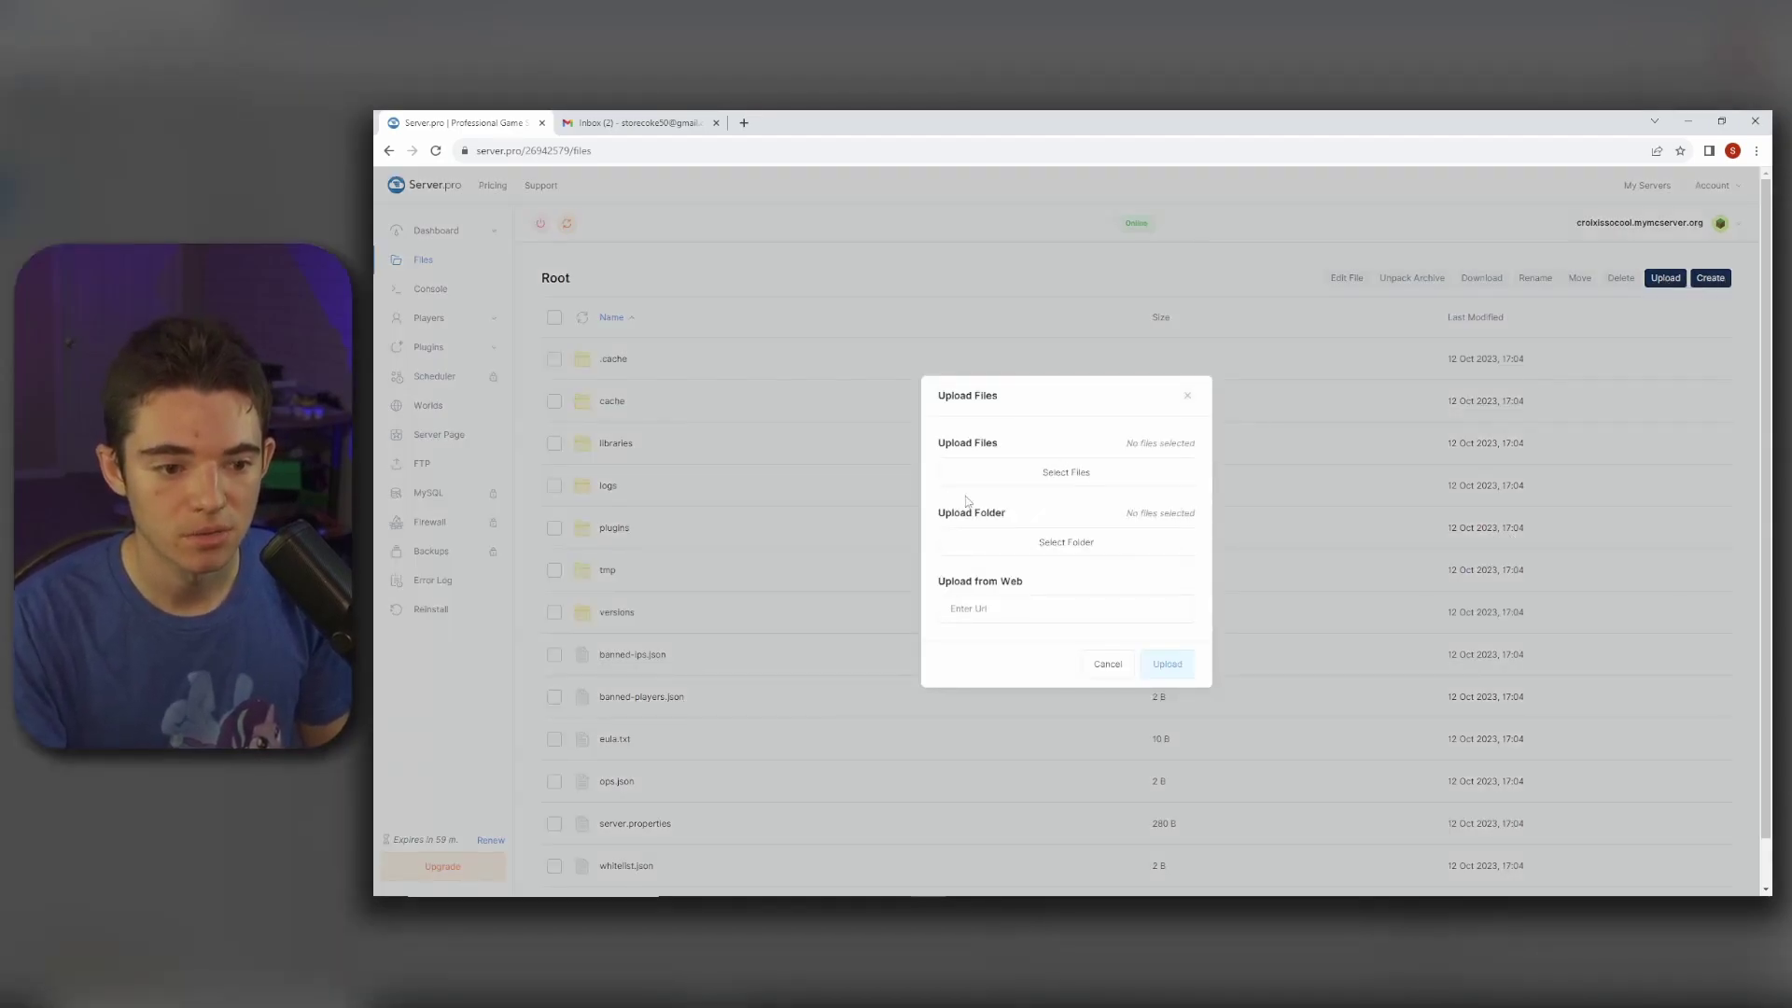
{"action": "left_click", "coordinate": [1187, 396]}
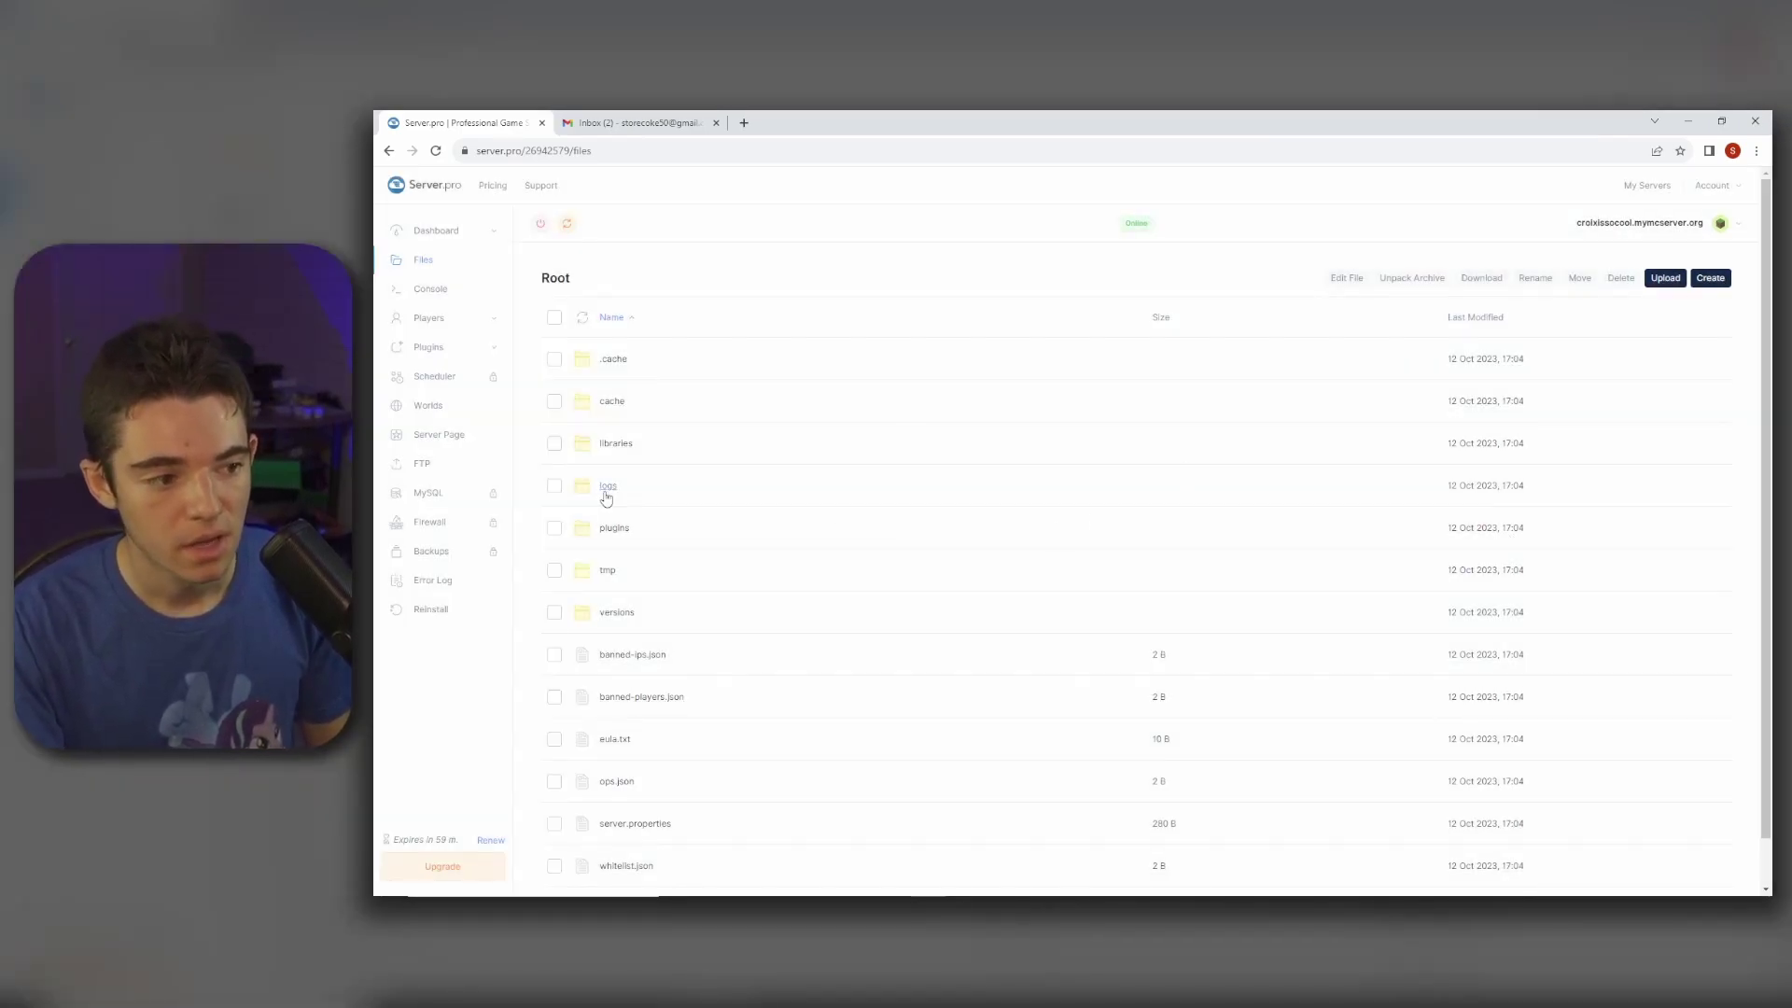
- Browse the Players, Operators, White List, Ban List, Plugins and Worlds pages
{"action": "left_click", "coordinate": [451, 321]}
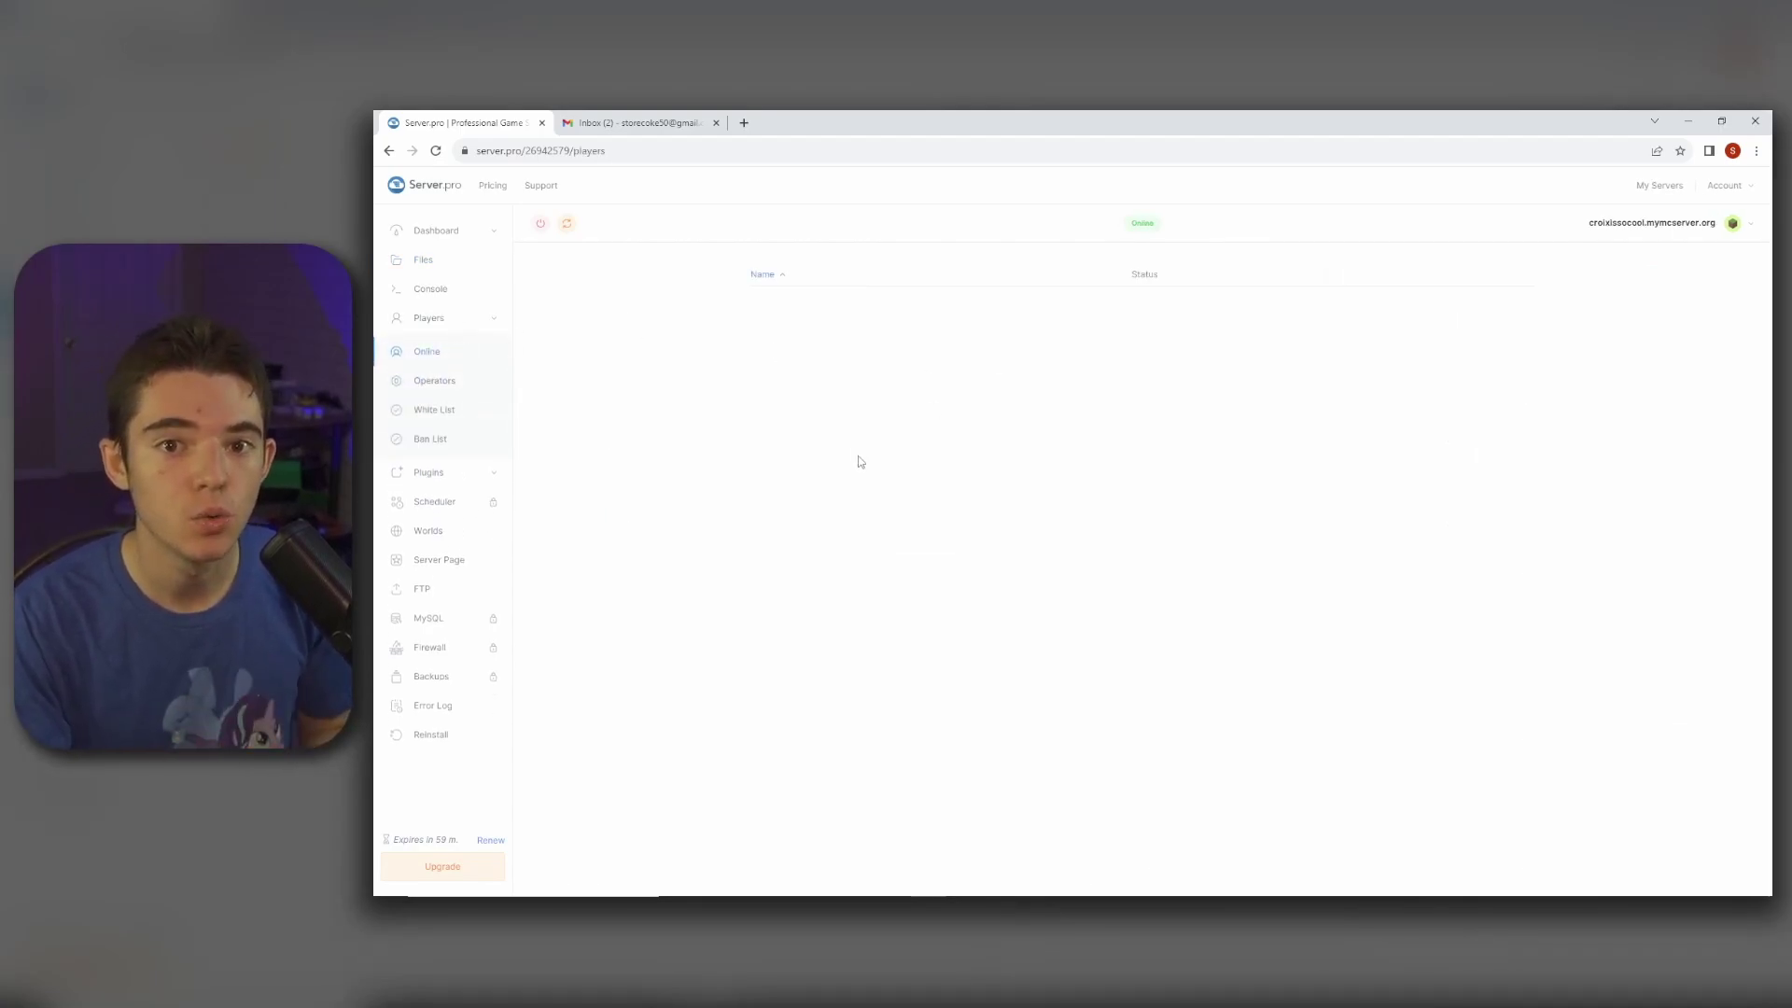
{"action": "left_click", "coordinate": [433, 382]}
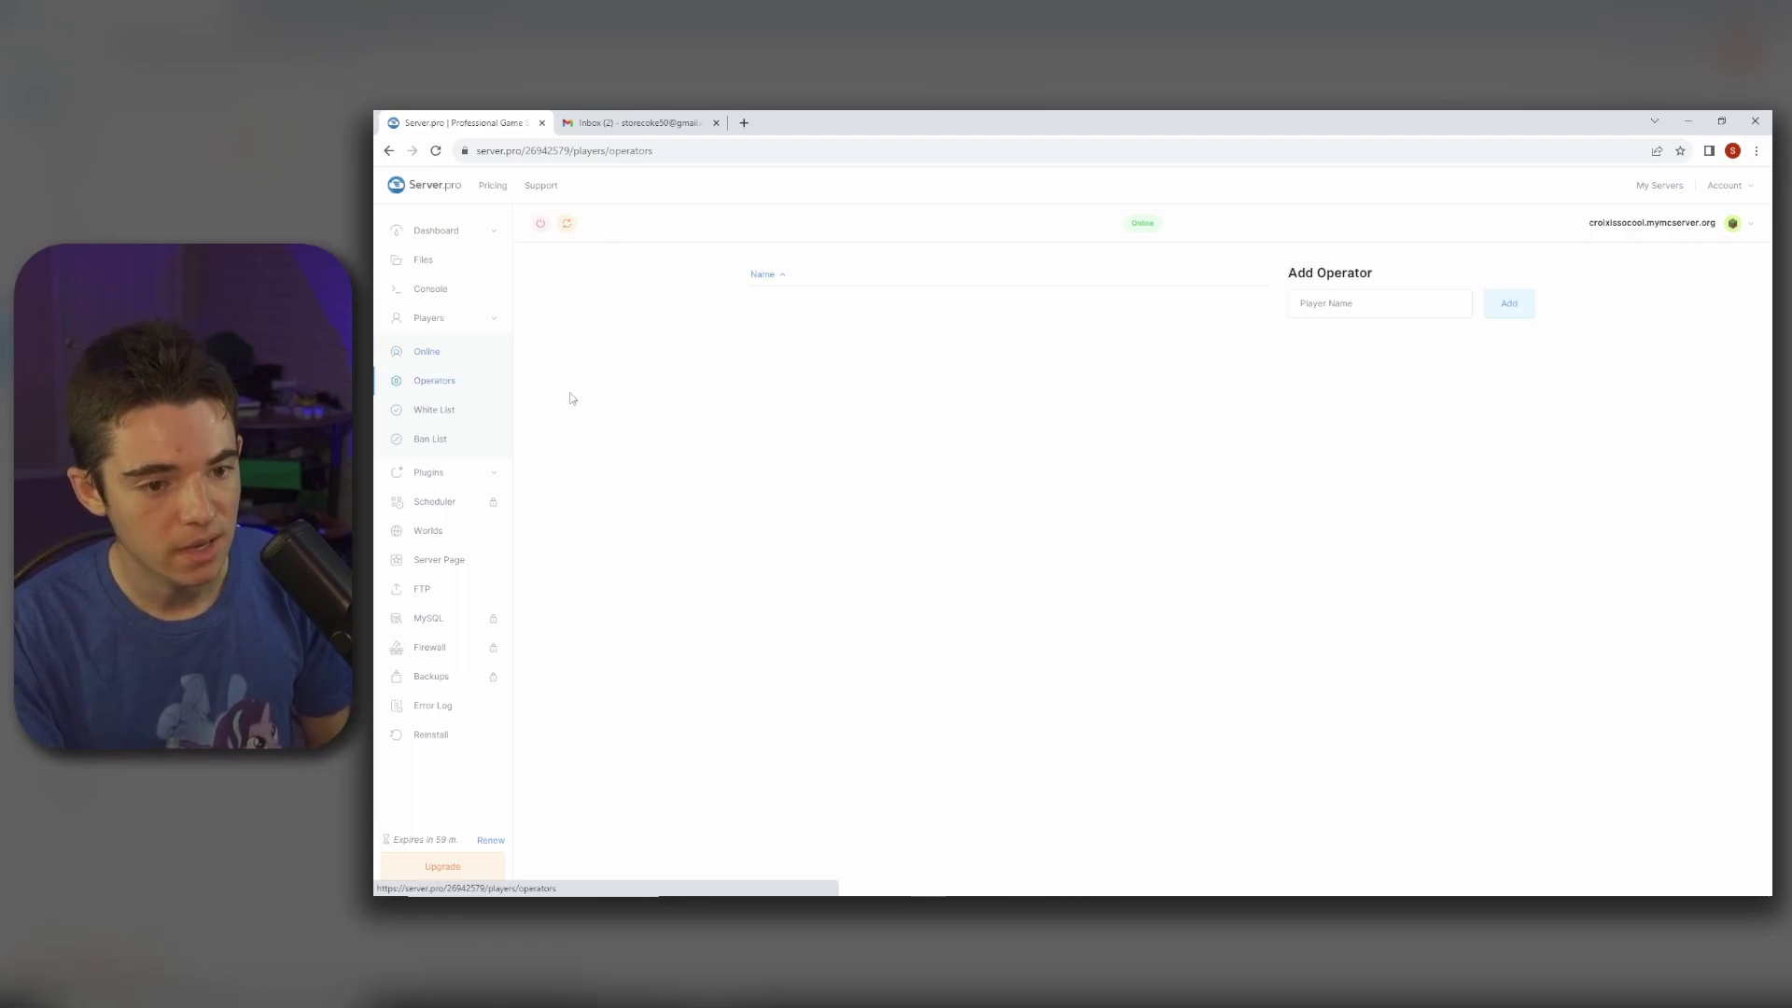
{"action": "left_click", "coordinate": [435, 410]}
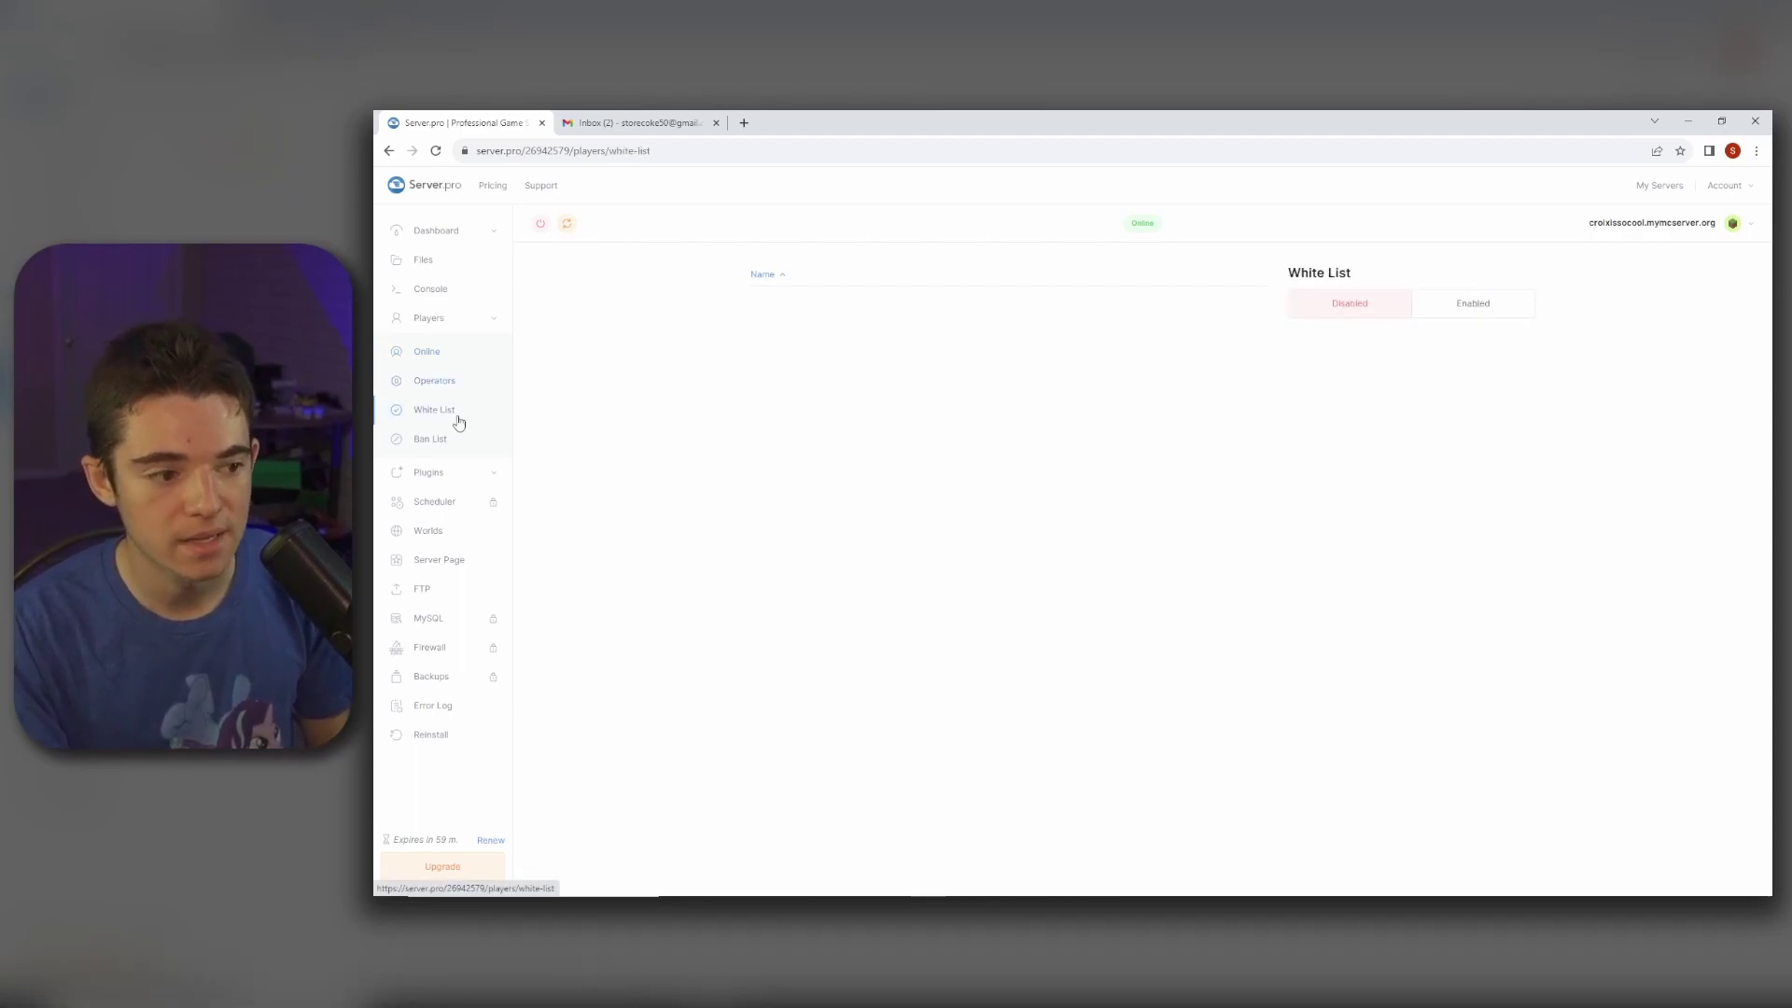
{"action": "left_click", "coordinate": [439, 439]}
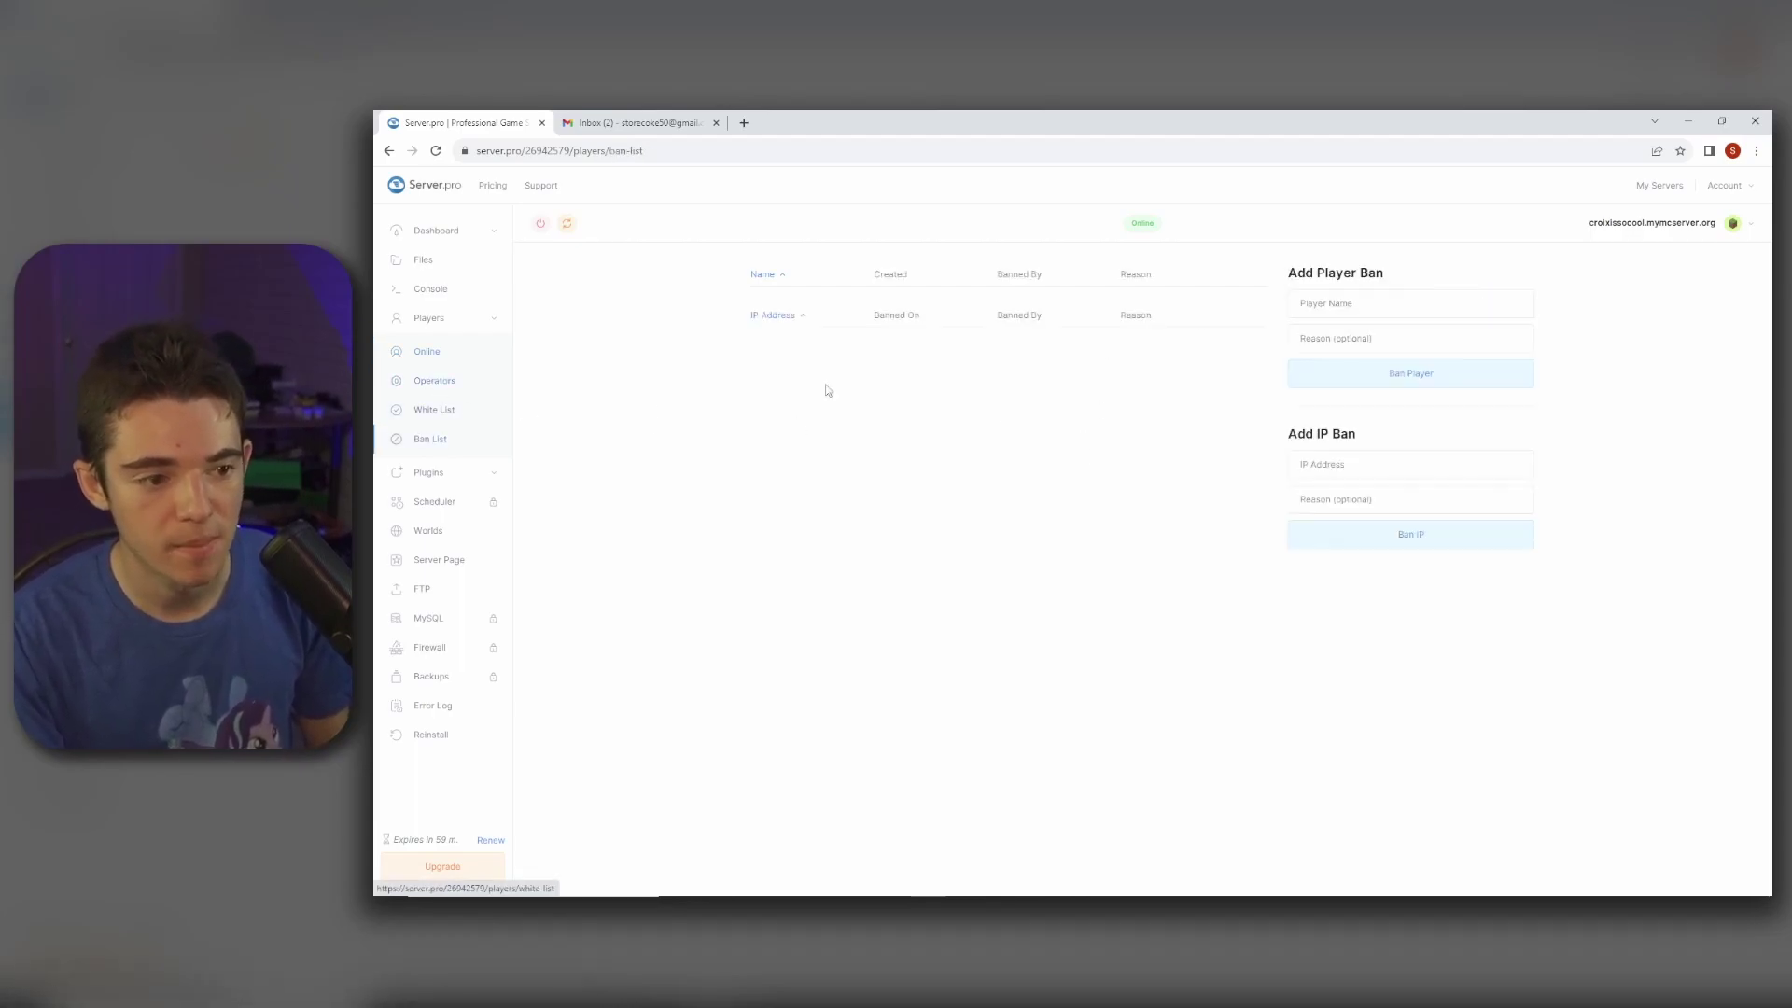
{"action": "left_click", "coordinate": [452, 474]}
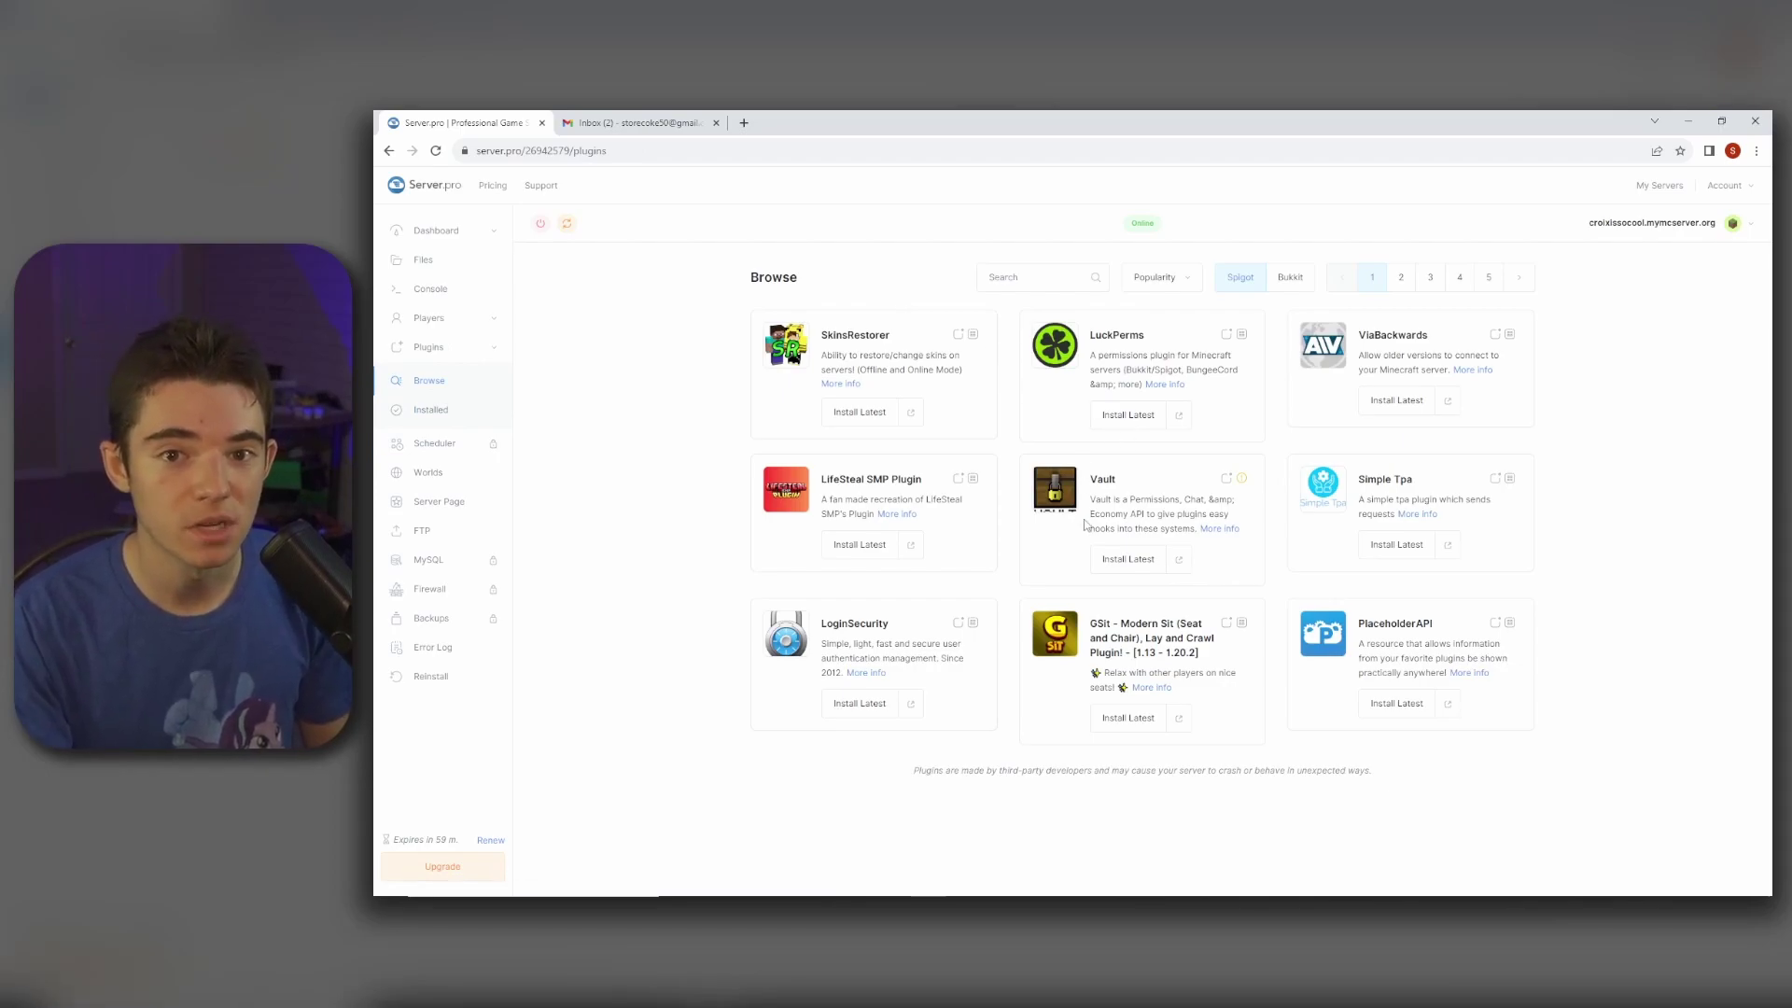
{"action": "left_click", "coordinate": [438, 473]}
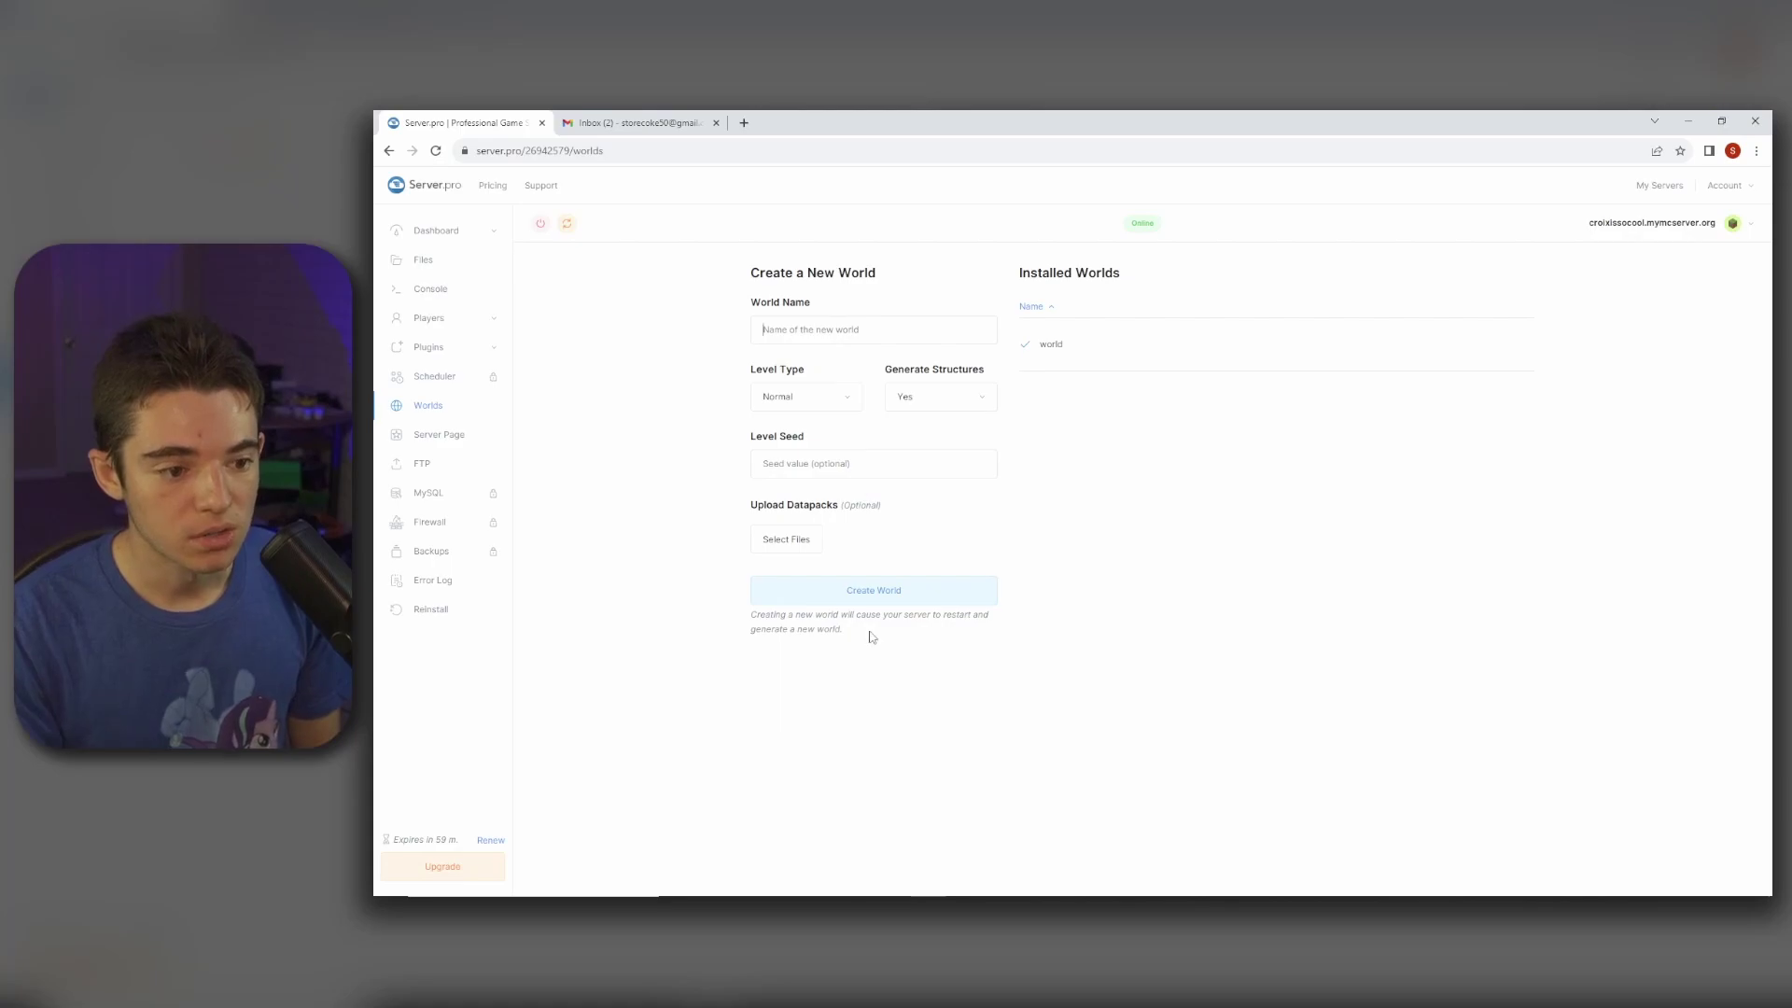
- Enable and save the public Server Page, view FTP details, then renew the server
{"action": "left_click", "coordinate": [445, 442]}
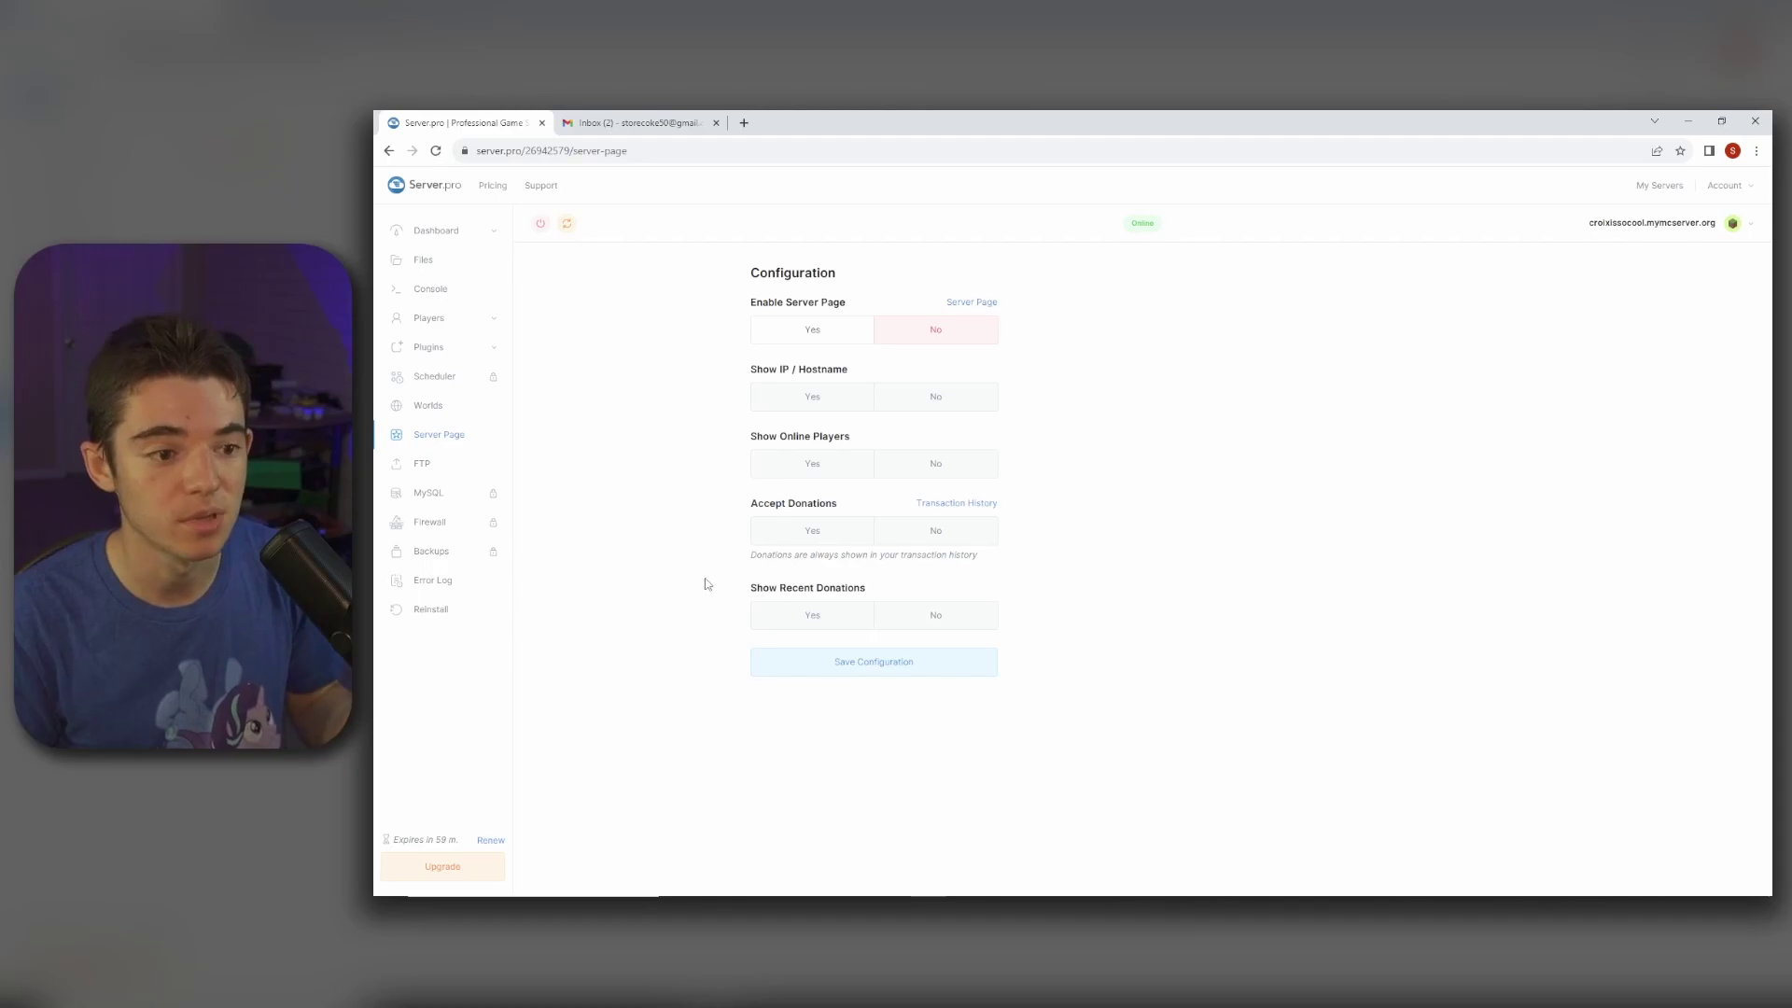
{"action": "left_click", "coordinate": [782, 338]}
{"action": "left_click", "coordinate": [864, 664]}
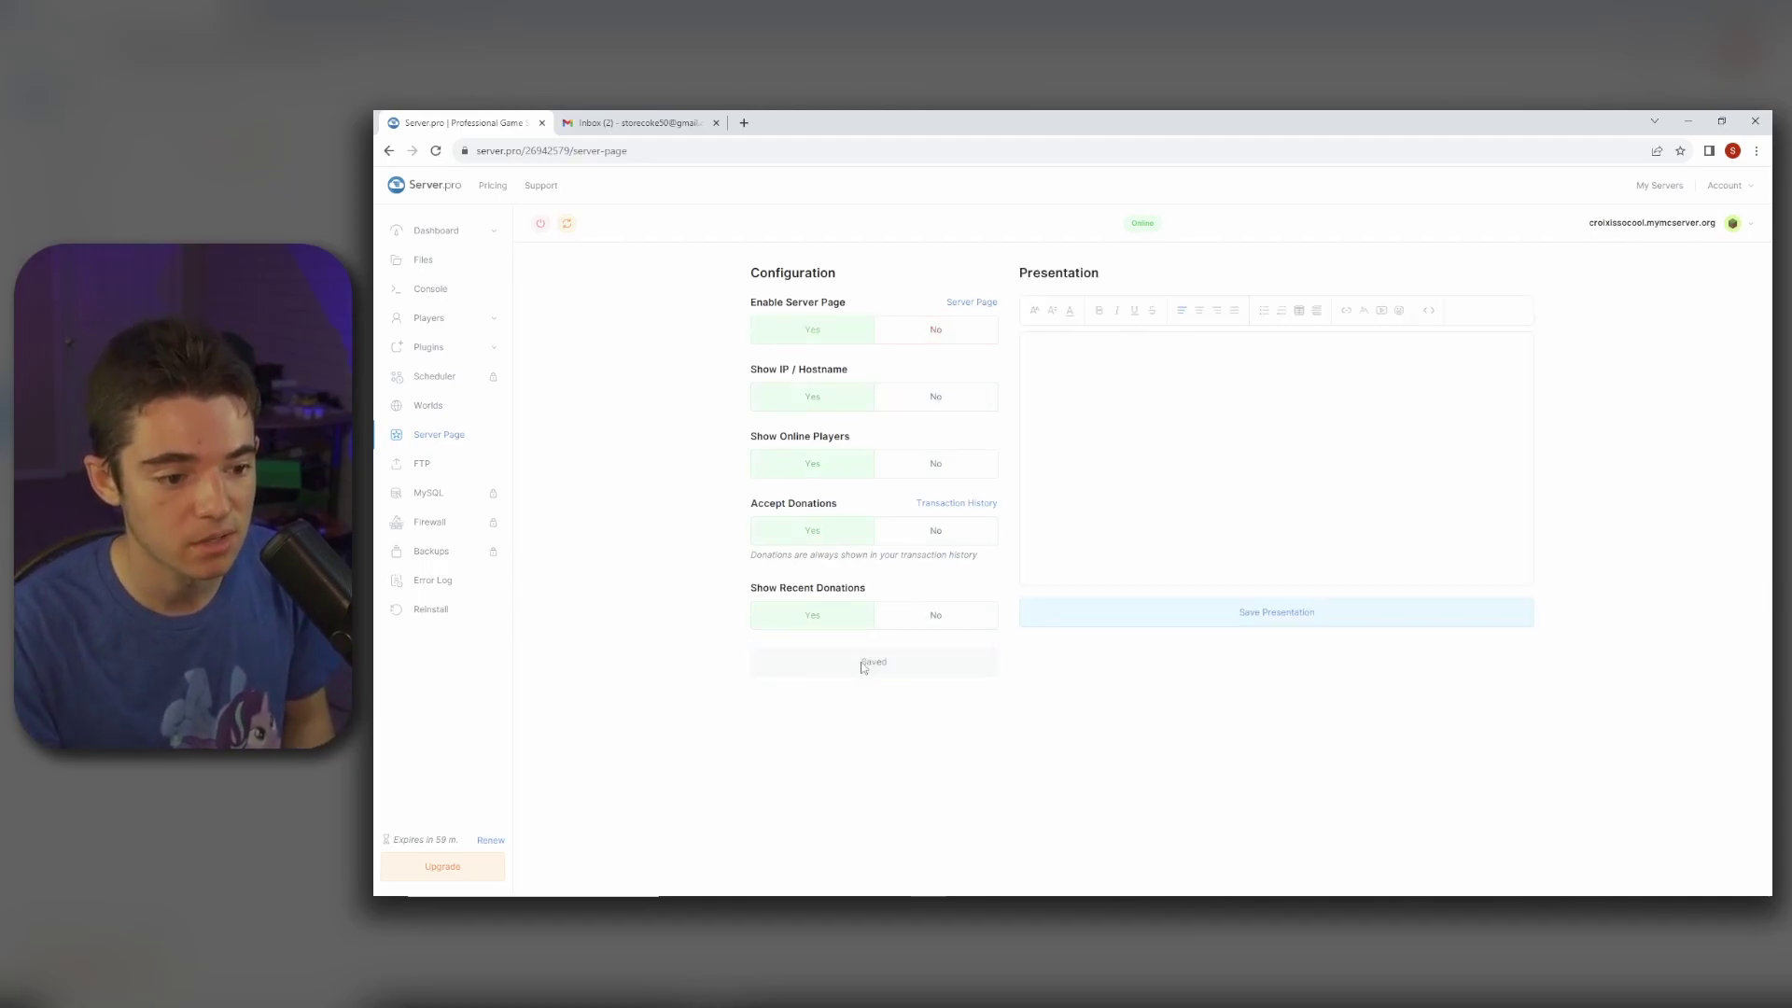
{"action": "left_click", "coordinate": [439, 466]}
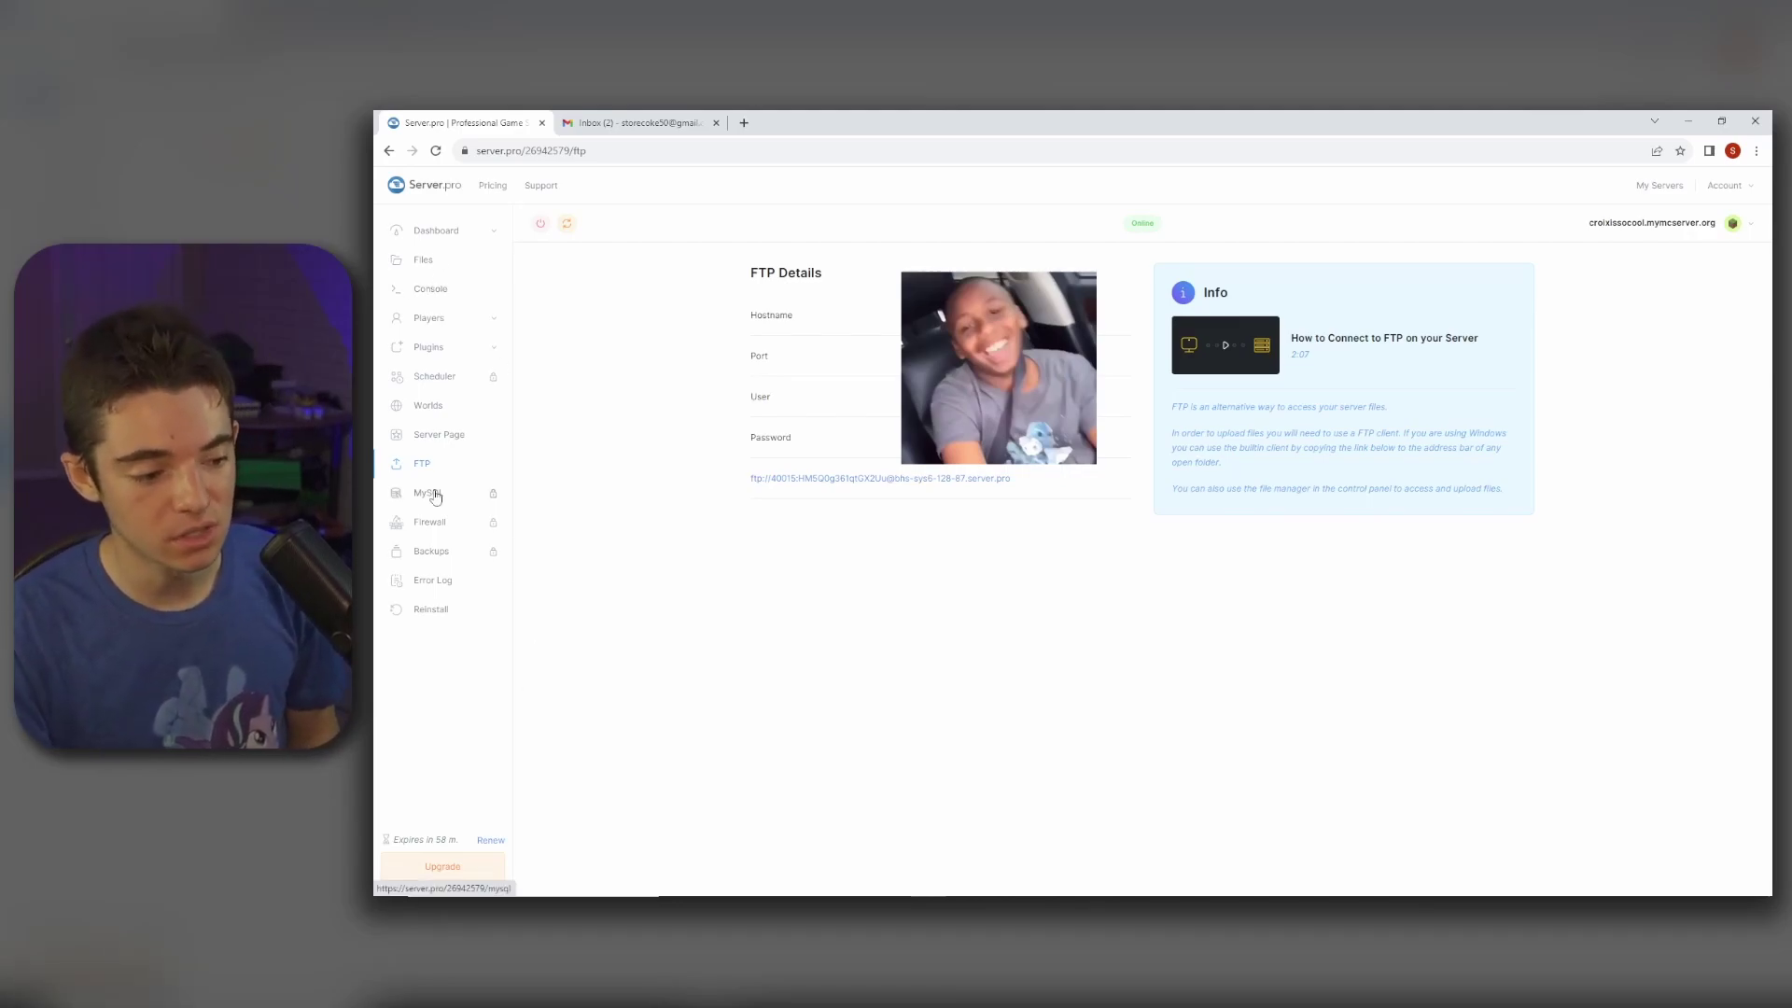
{"action": "left_click", "coordinate": [490, 841]}
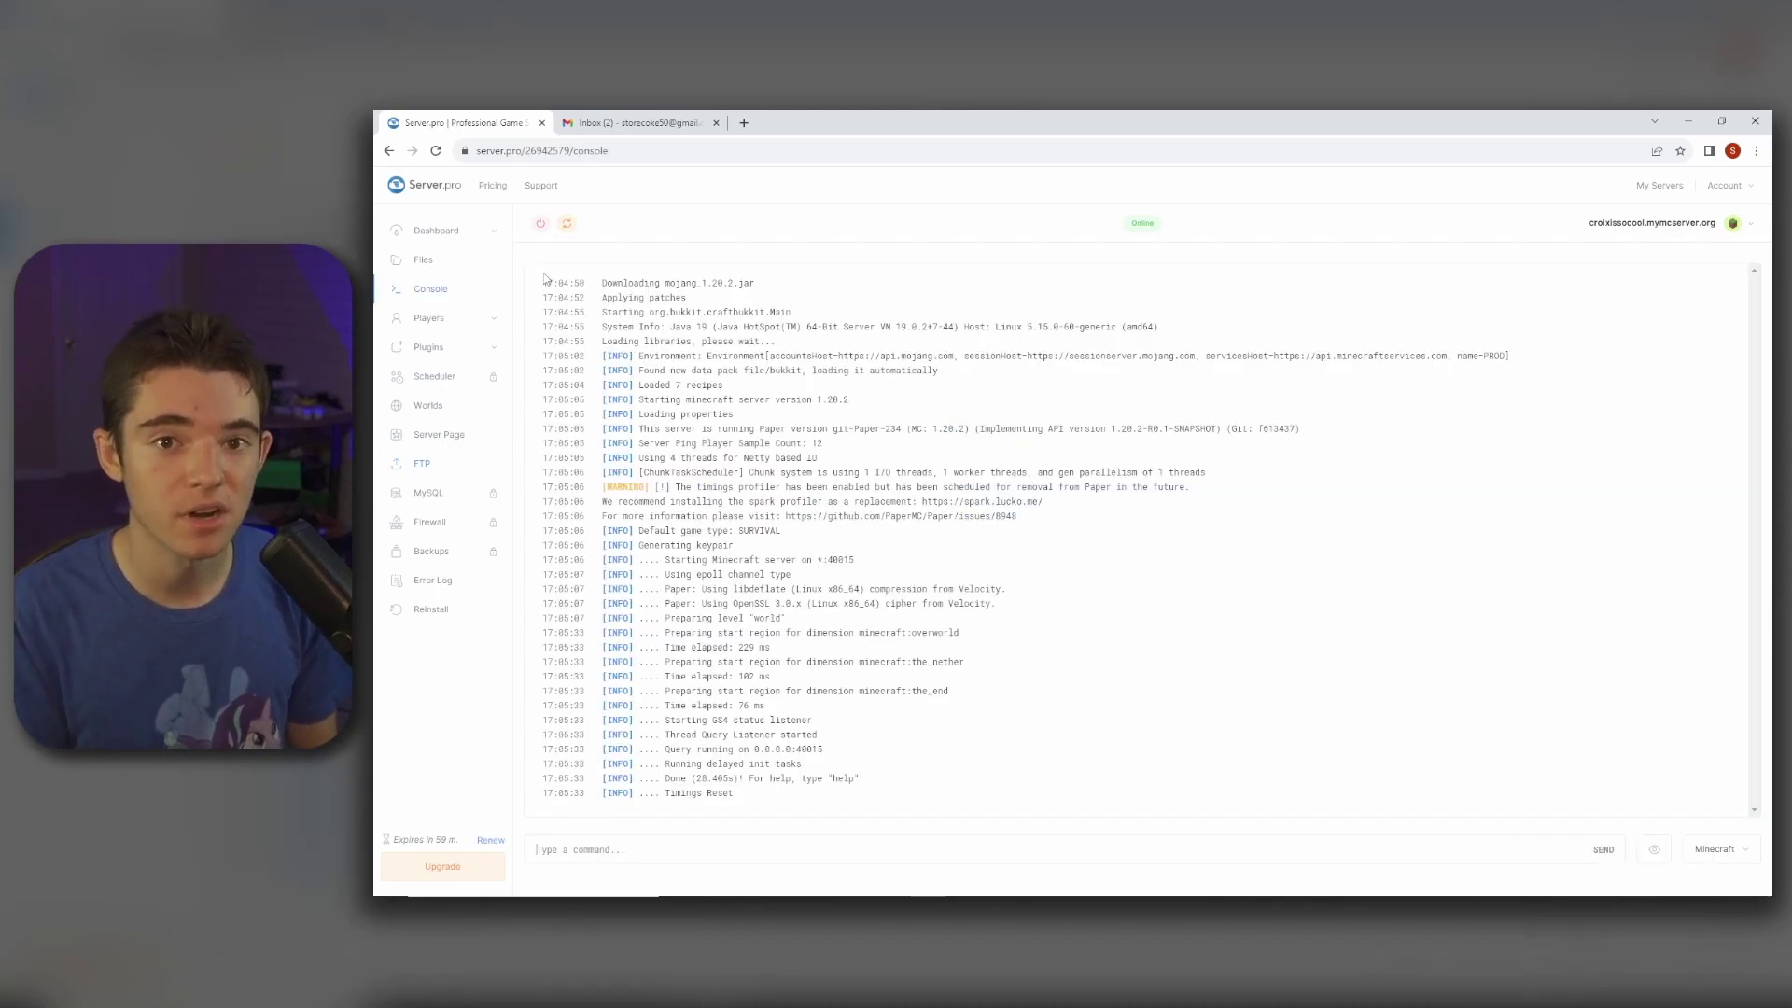
- Open server.properties from the server's Files for editing
{"action": "left_click", "coordinate": [420, 260]}
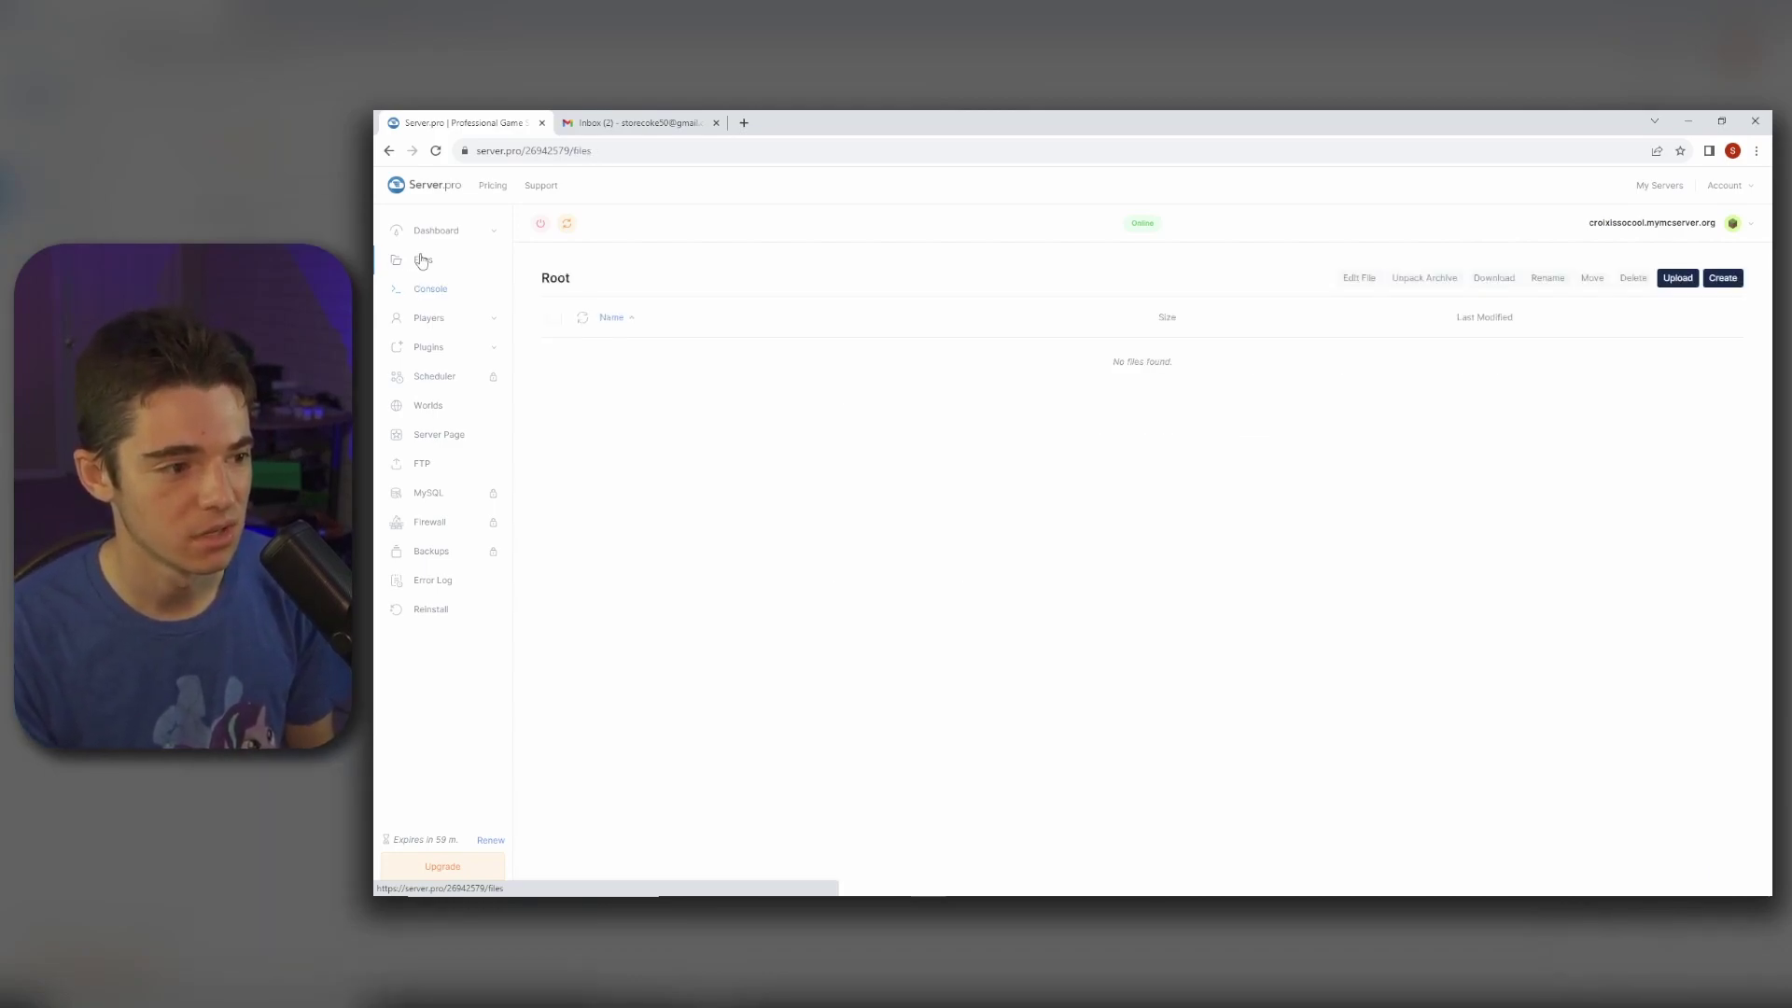
{"action": "scroll", "coordinate": [672, 348], "scroll_direction": "down", "scroll_amount": 5}
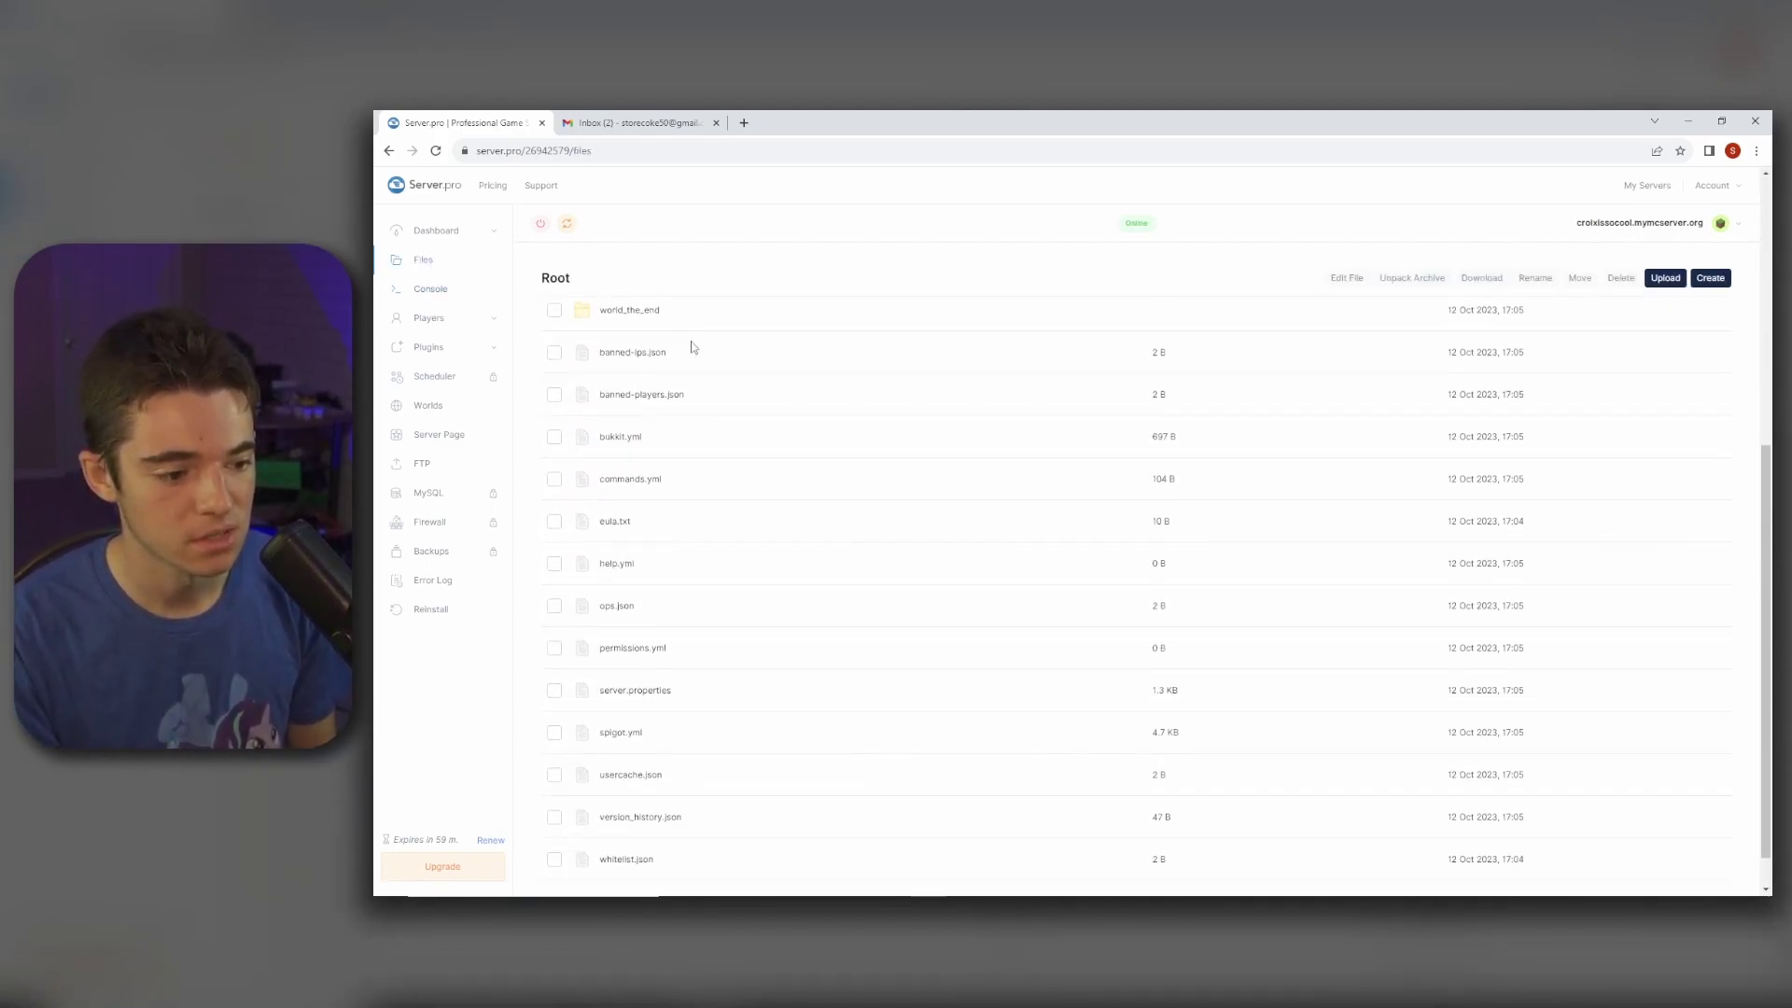
{"action": "left_click", "coordinate": [637, 650]}
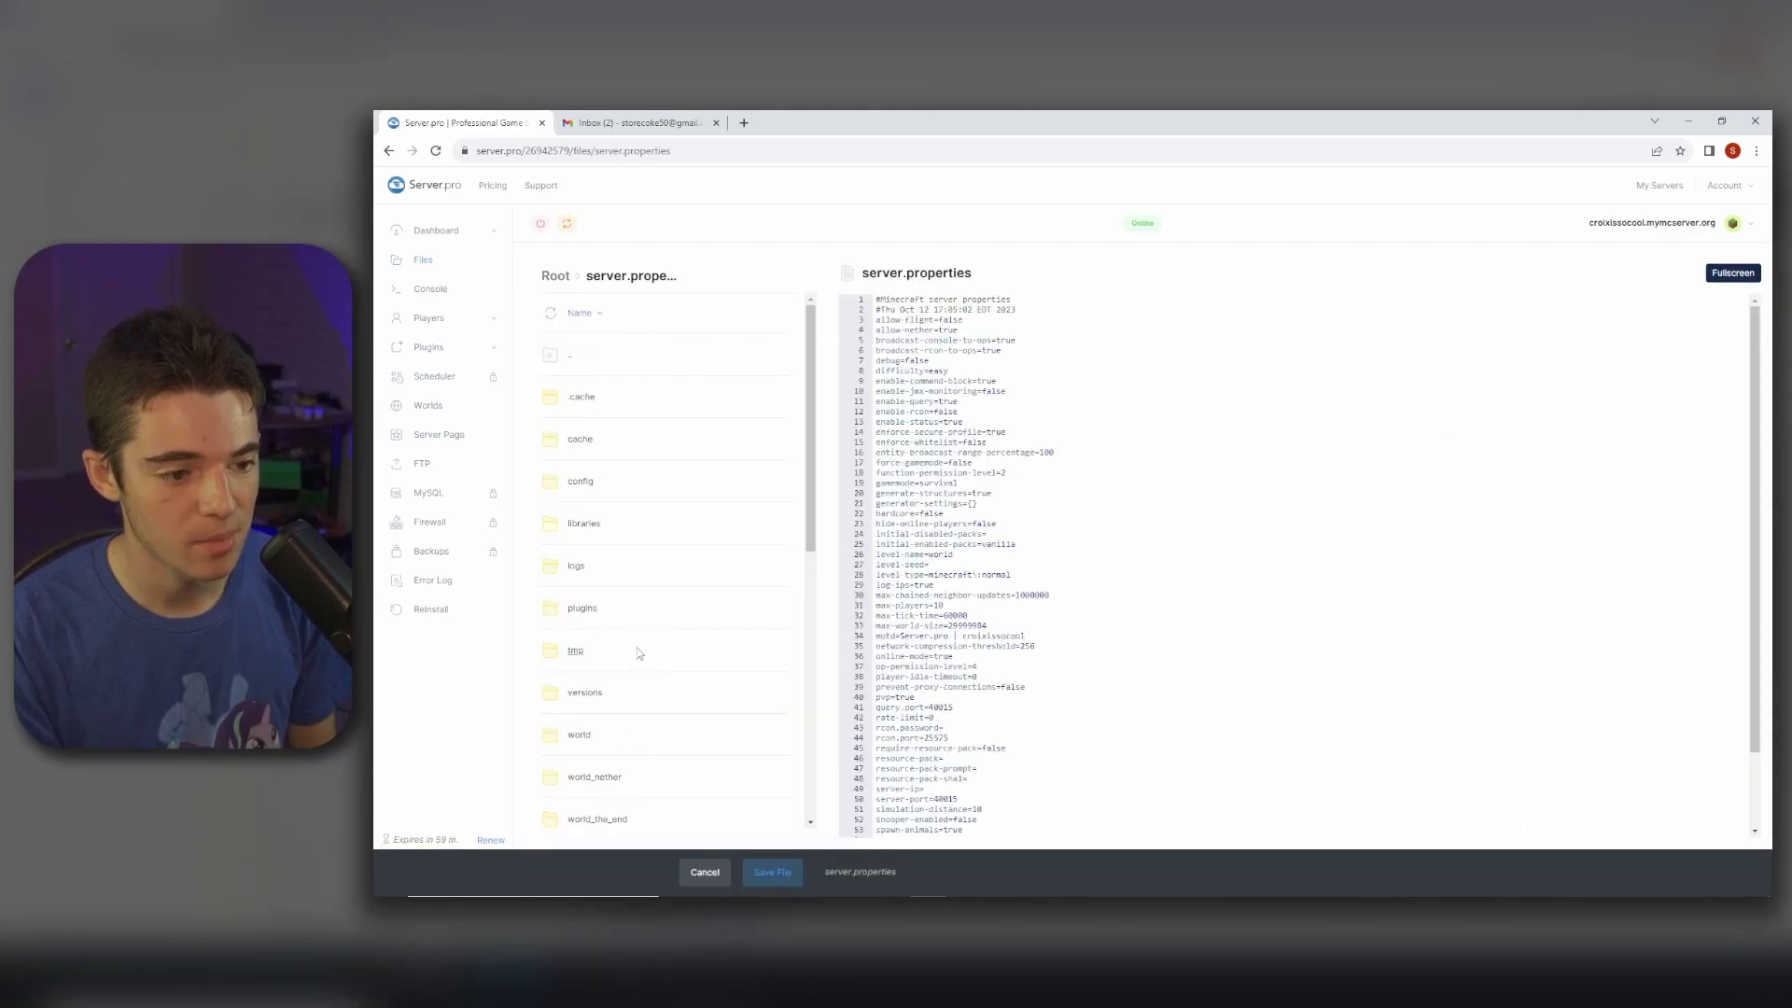
{"action": "left_click", "coordinate": [1074, 504]}
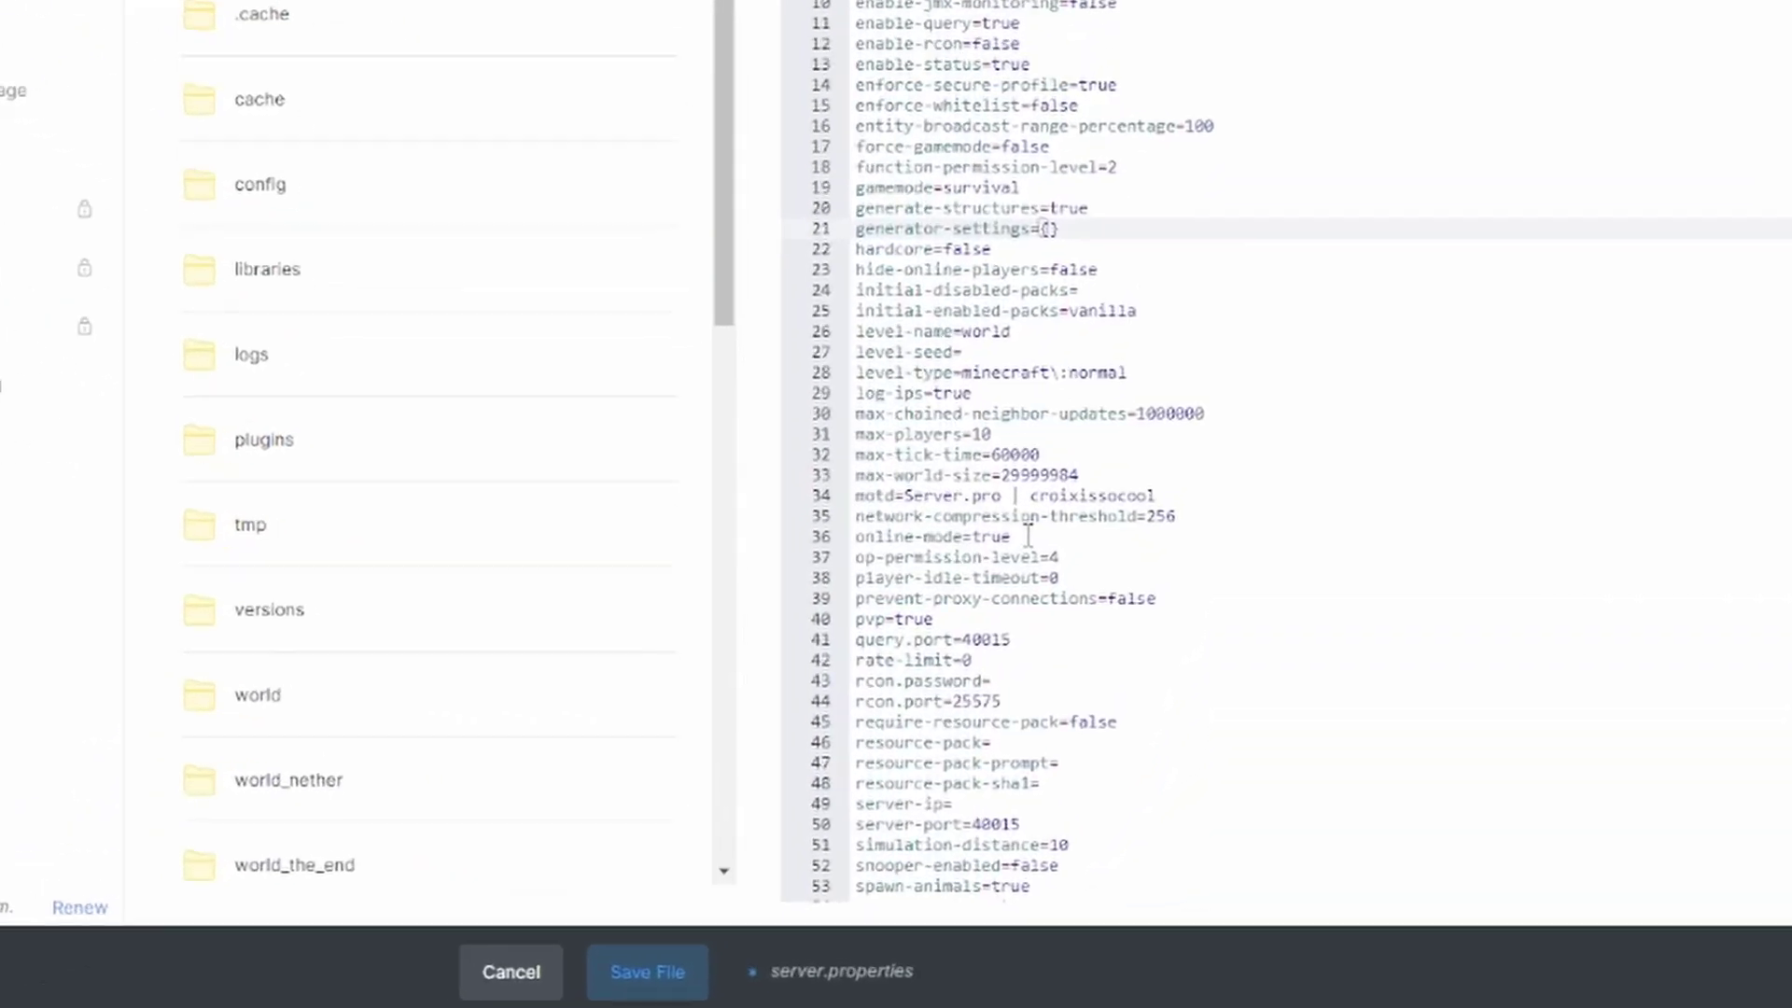
- Change online-mode and enforce-secure-profile to false and save with Ctrl+S
{"action": "double_click", "coordinate": [959, 657]}
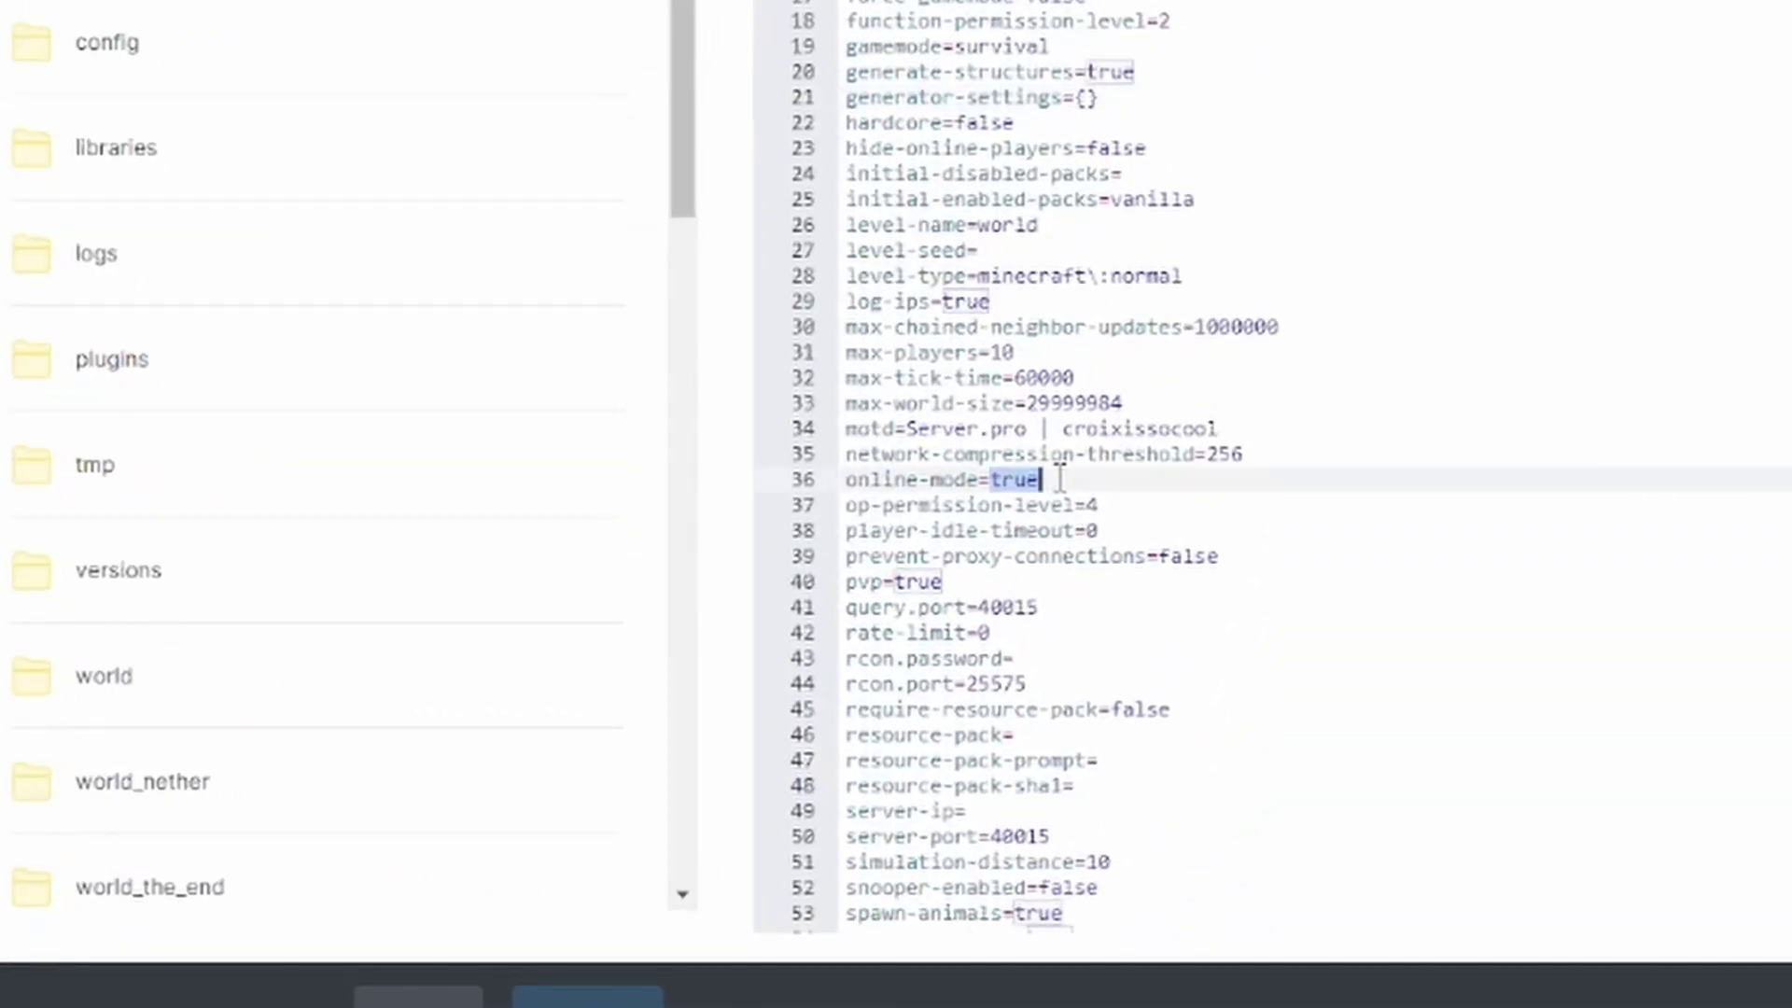
{"action": "type", "text": "false"}
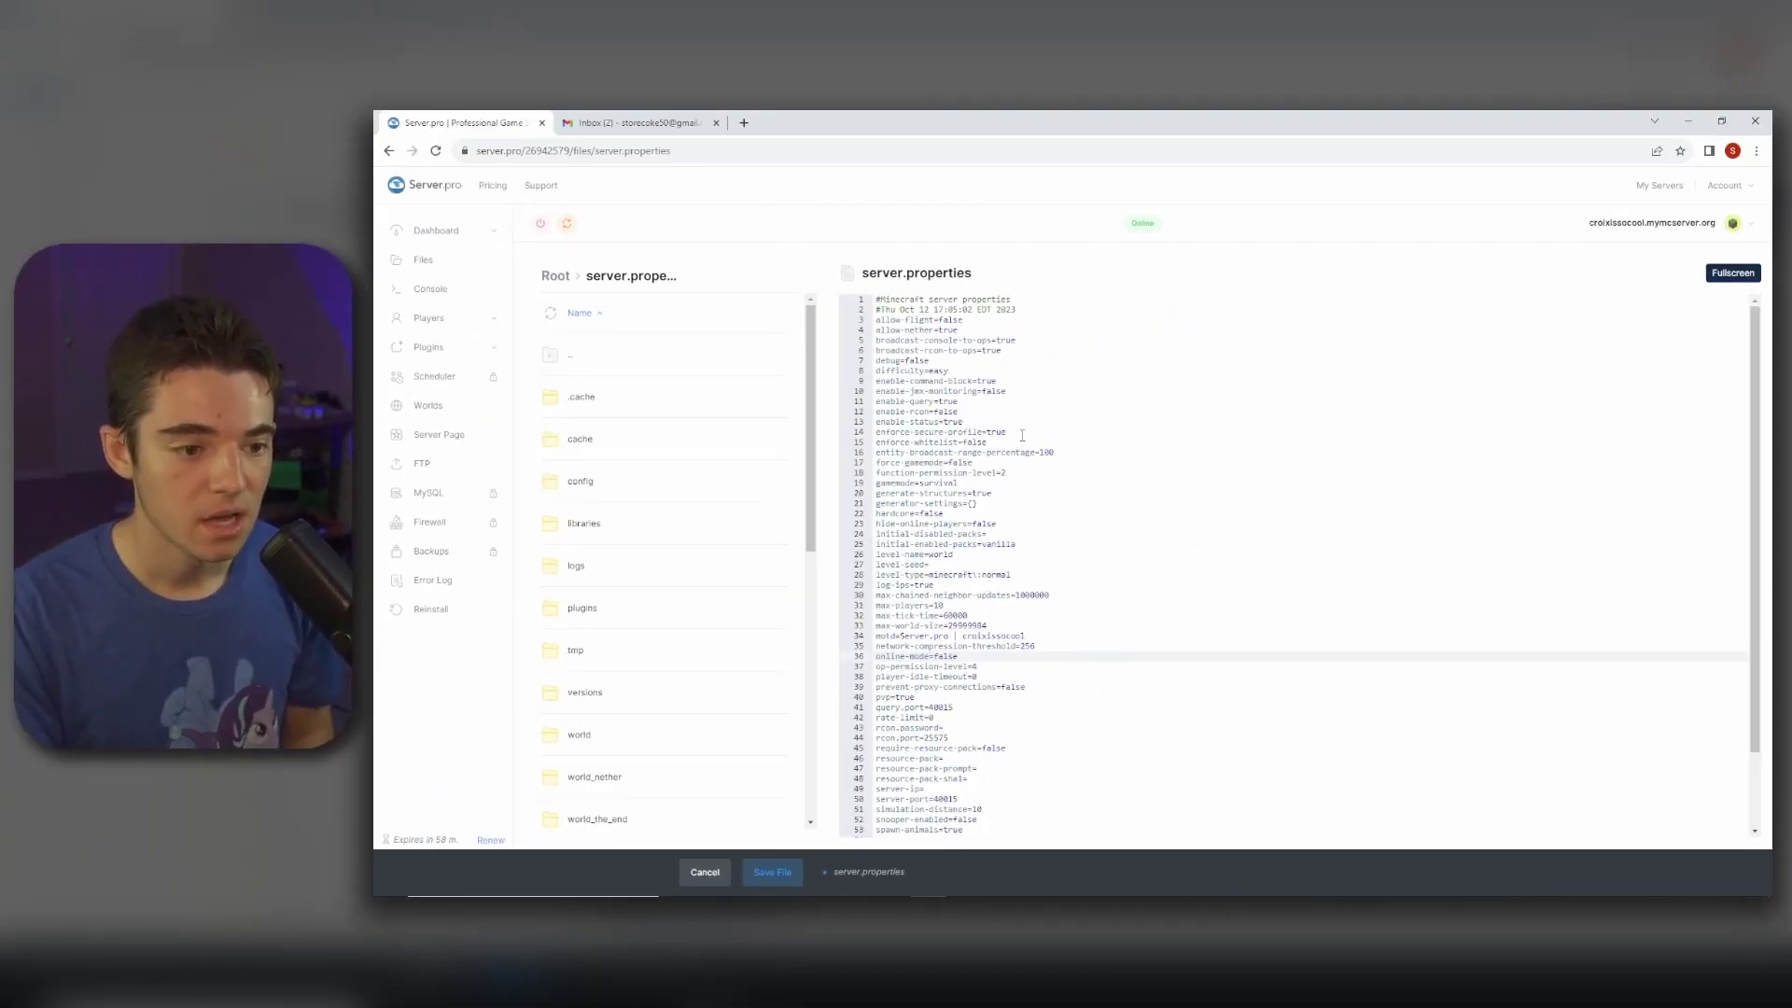
{"action": "double_click", "coordinate": [1021, 434]}
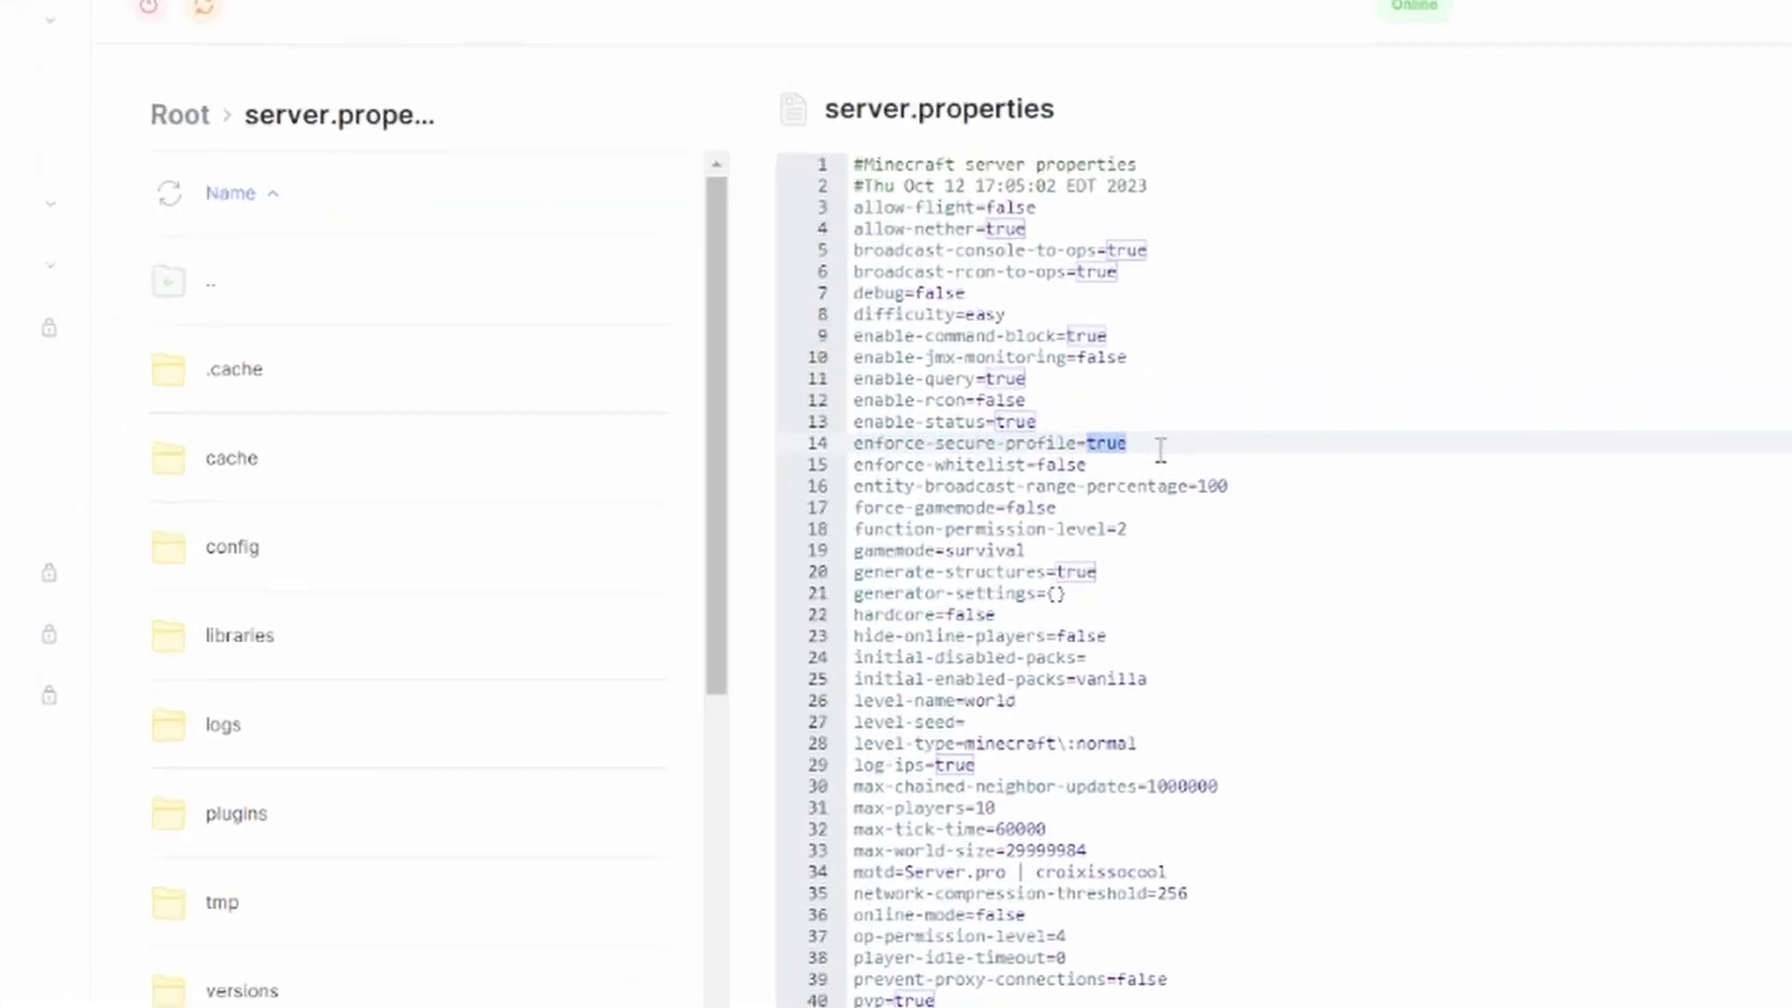
{"action": "type", "text": "false"}
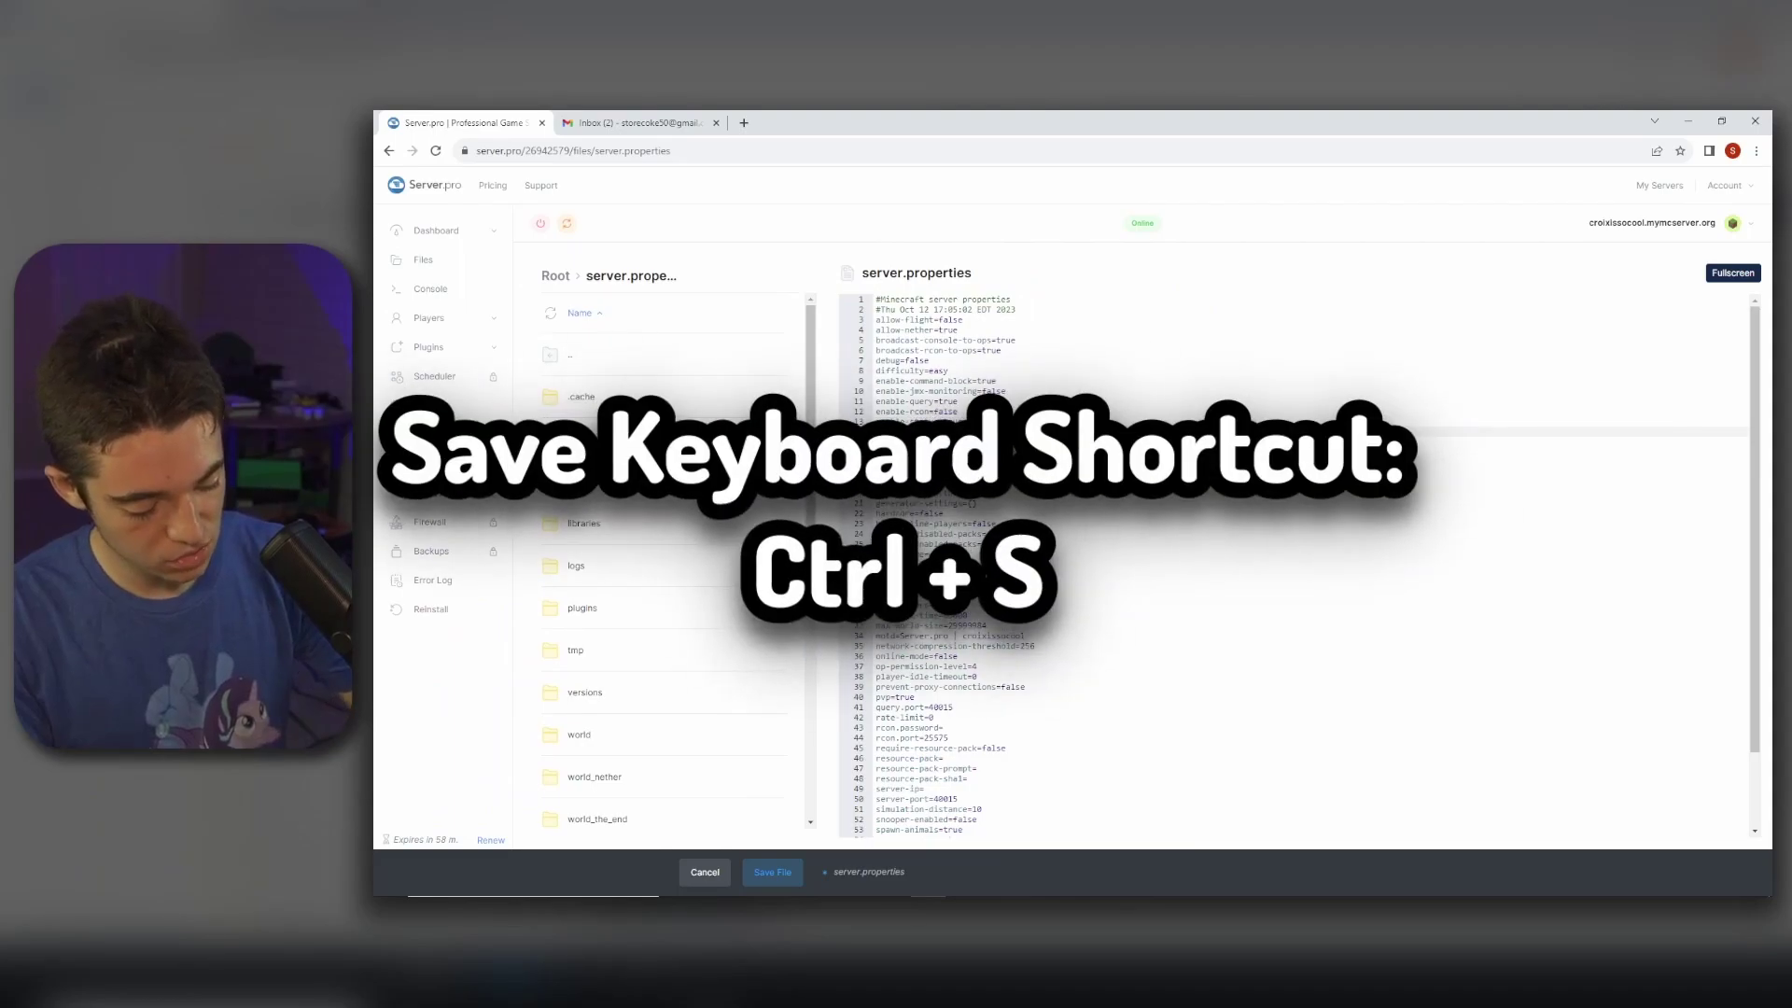
{"action": "key", "text": "ctrl+s"}
{"action": "scroll", "coordinate": [1292, 564], "scroll_direction": "down", "scroll_amount": 1}
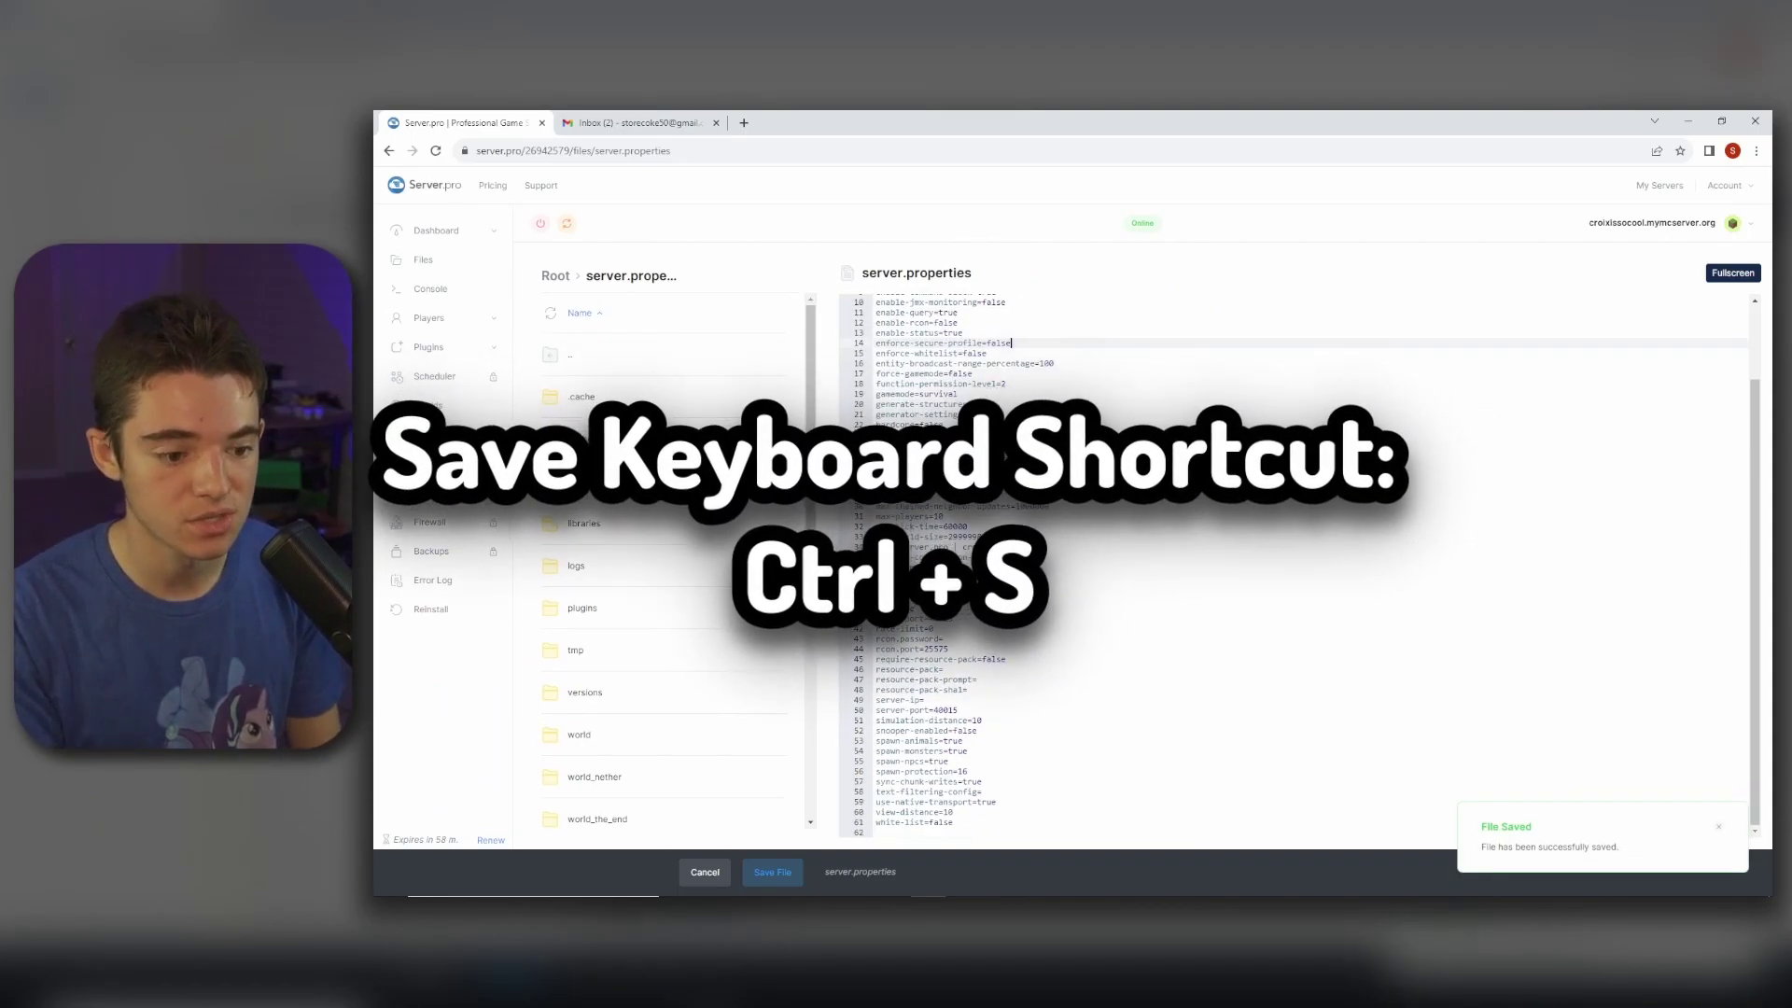
{"action": "scroll", "coordinate": [814, 685], "scroll_direction": "down", "scroll_amount": 5}
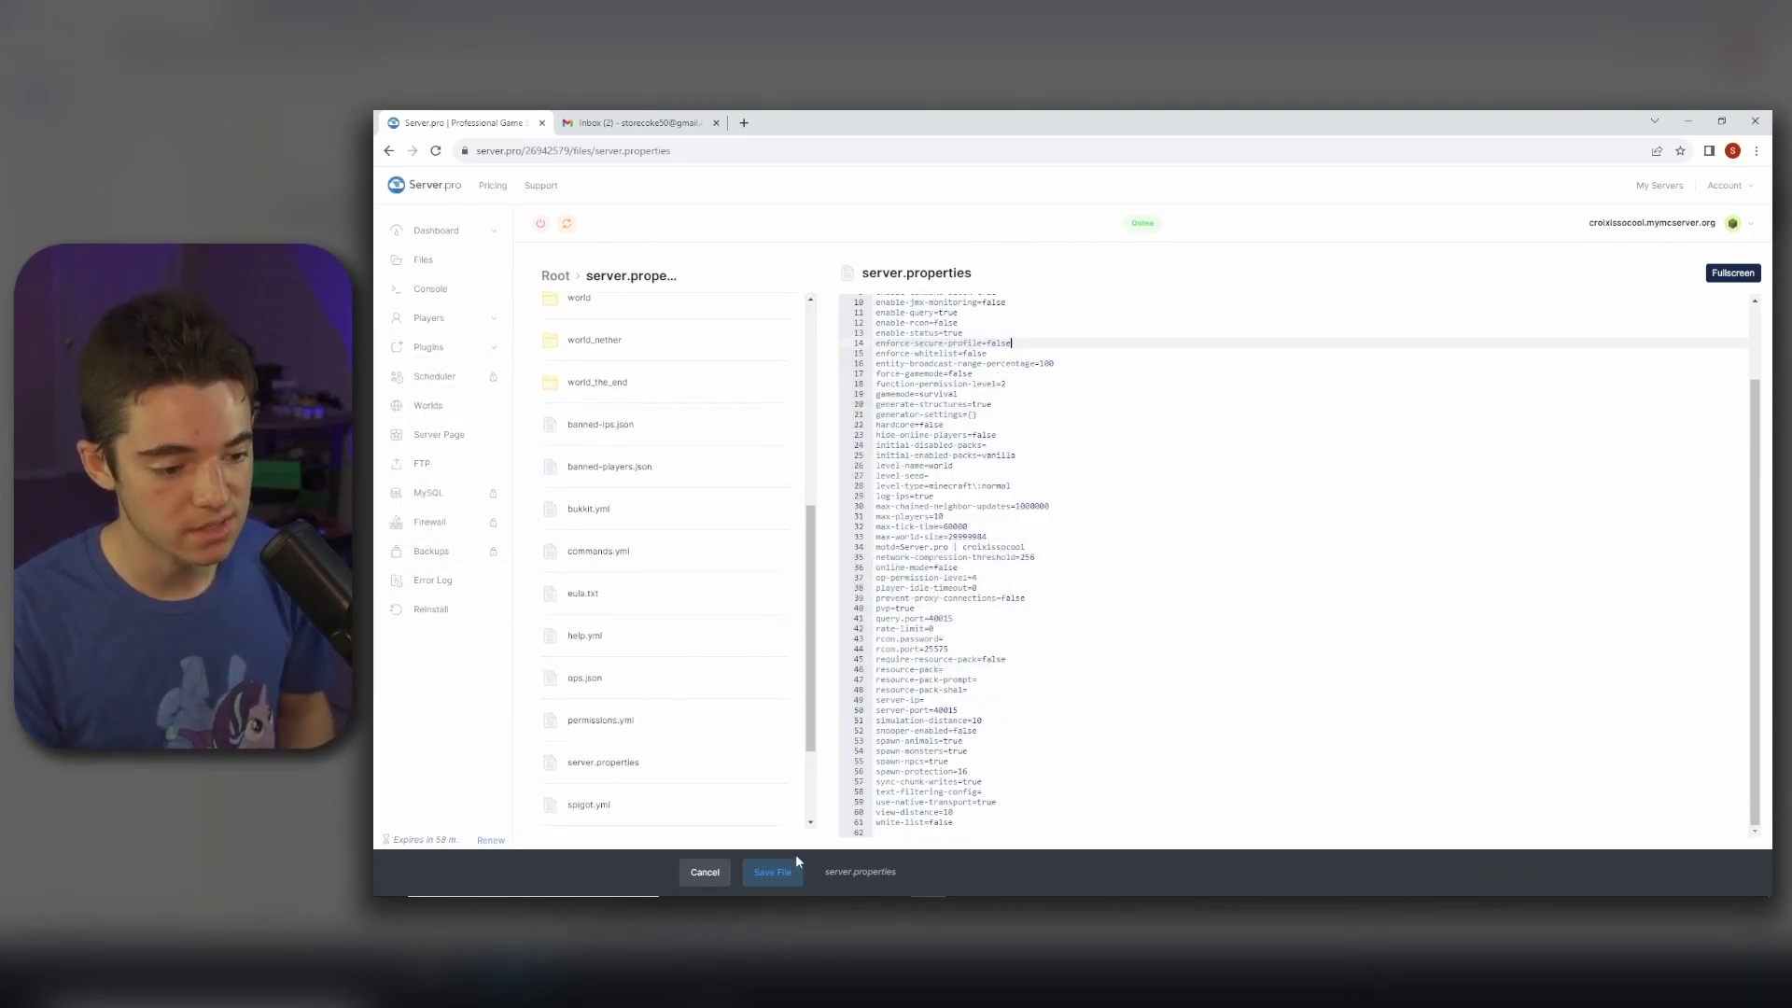
- Restart the server from the Console, check Server Details, then switch to Minecraft
{"action": "left_click", "coordinate": [479, 290]}
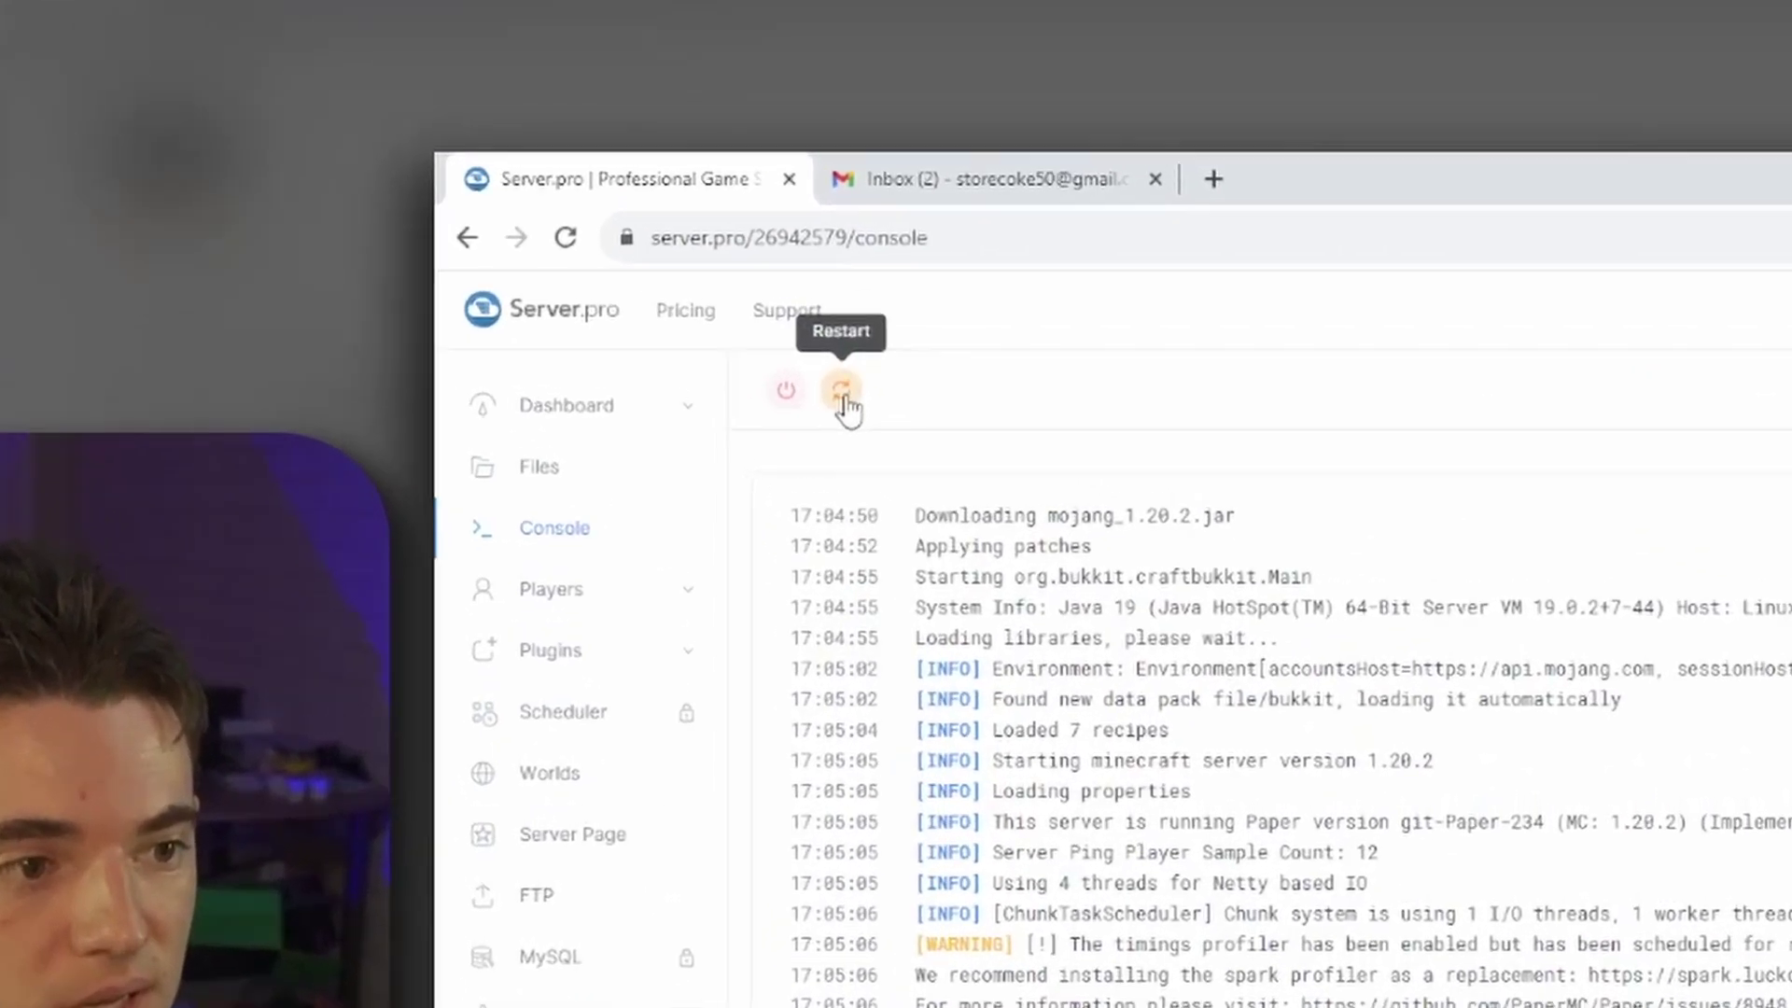
{"action": "left_click", "coordinate": [566, 223]}
{"action": "scroll", "coordinate": [575, 431], "scroll_direction": "down", "scroll_amount": 1}
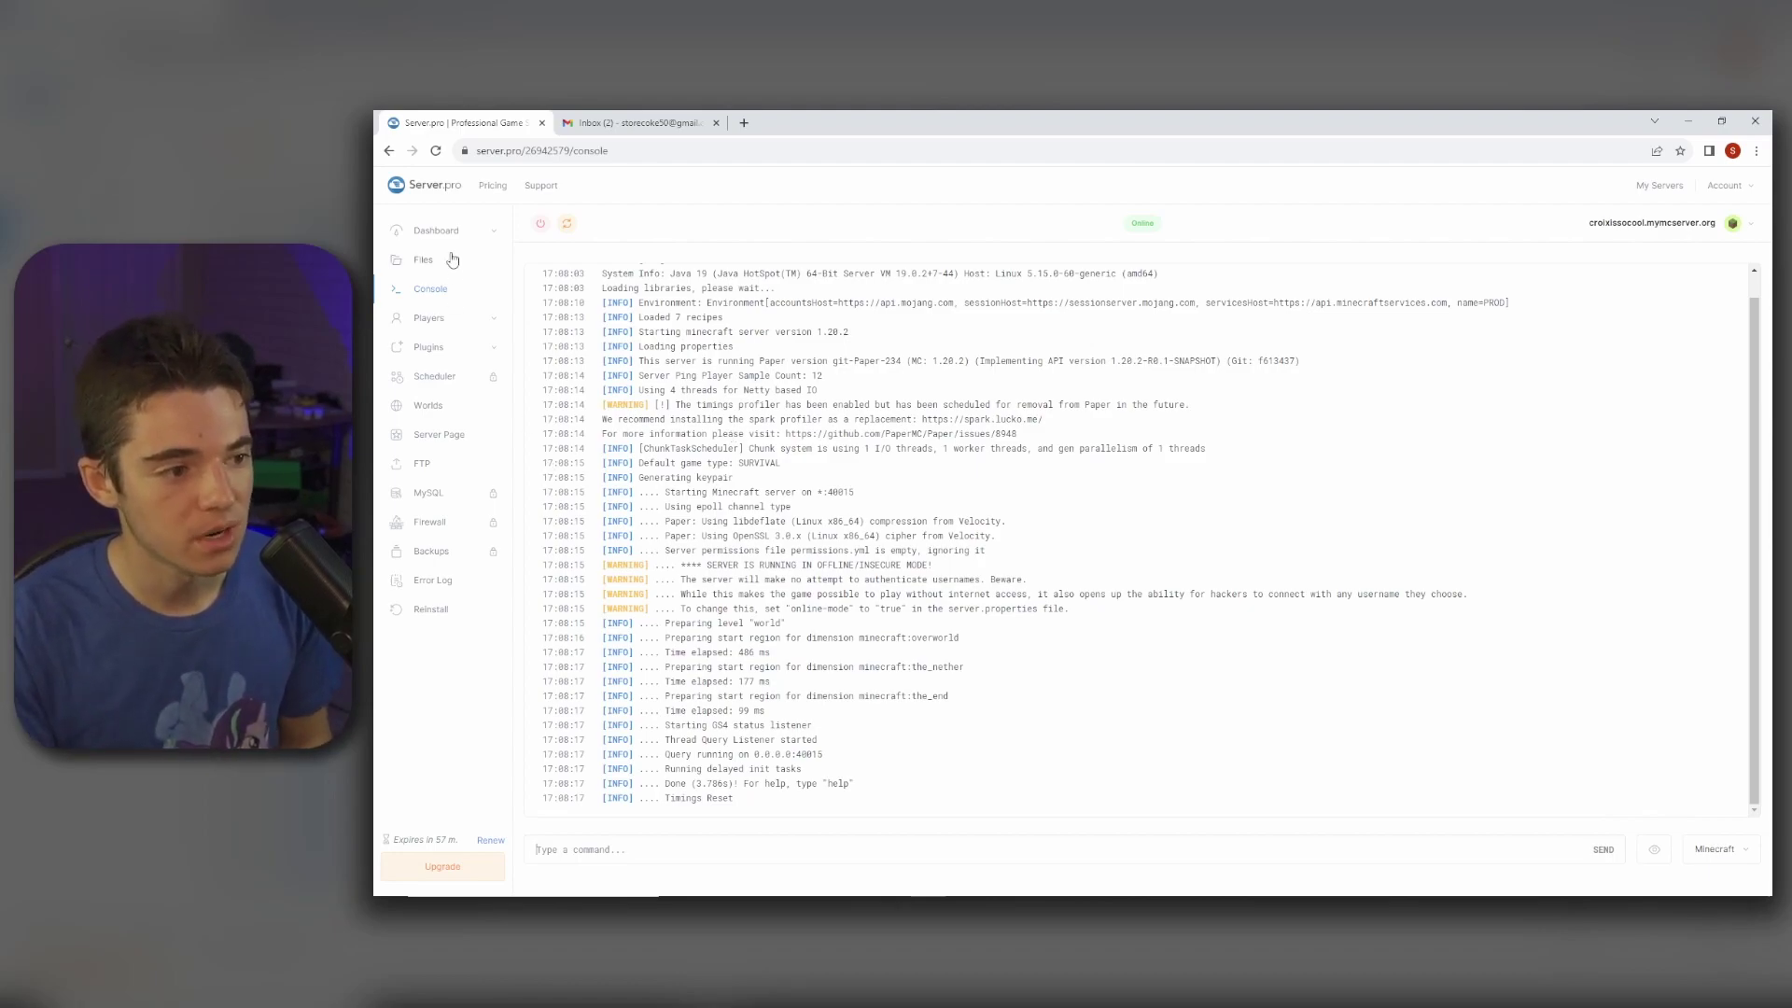
{"action": "left_click", "coordinate": [431, 231]}
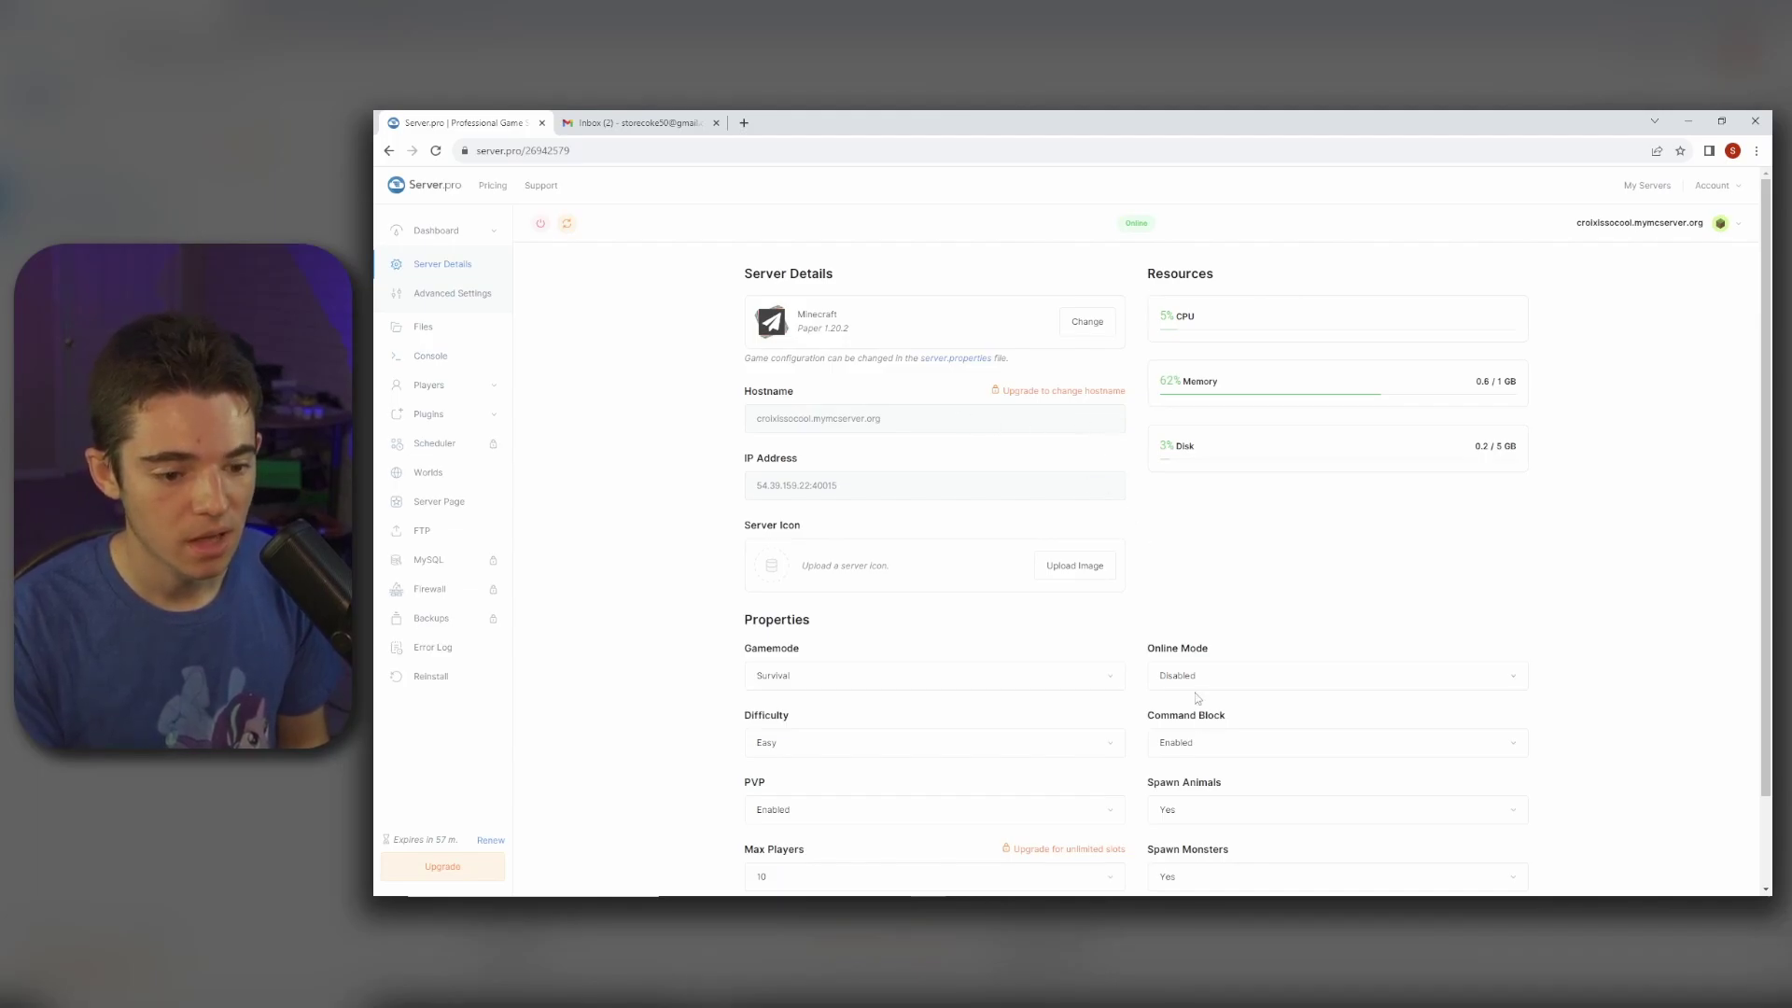
{"action": "left_click", "coordinate": [1249, 892]}
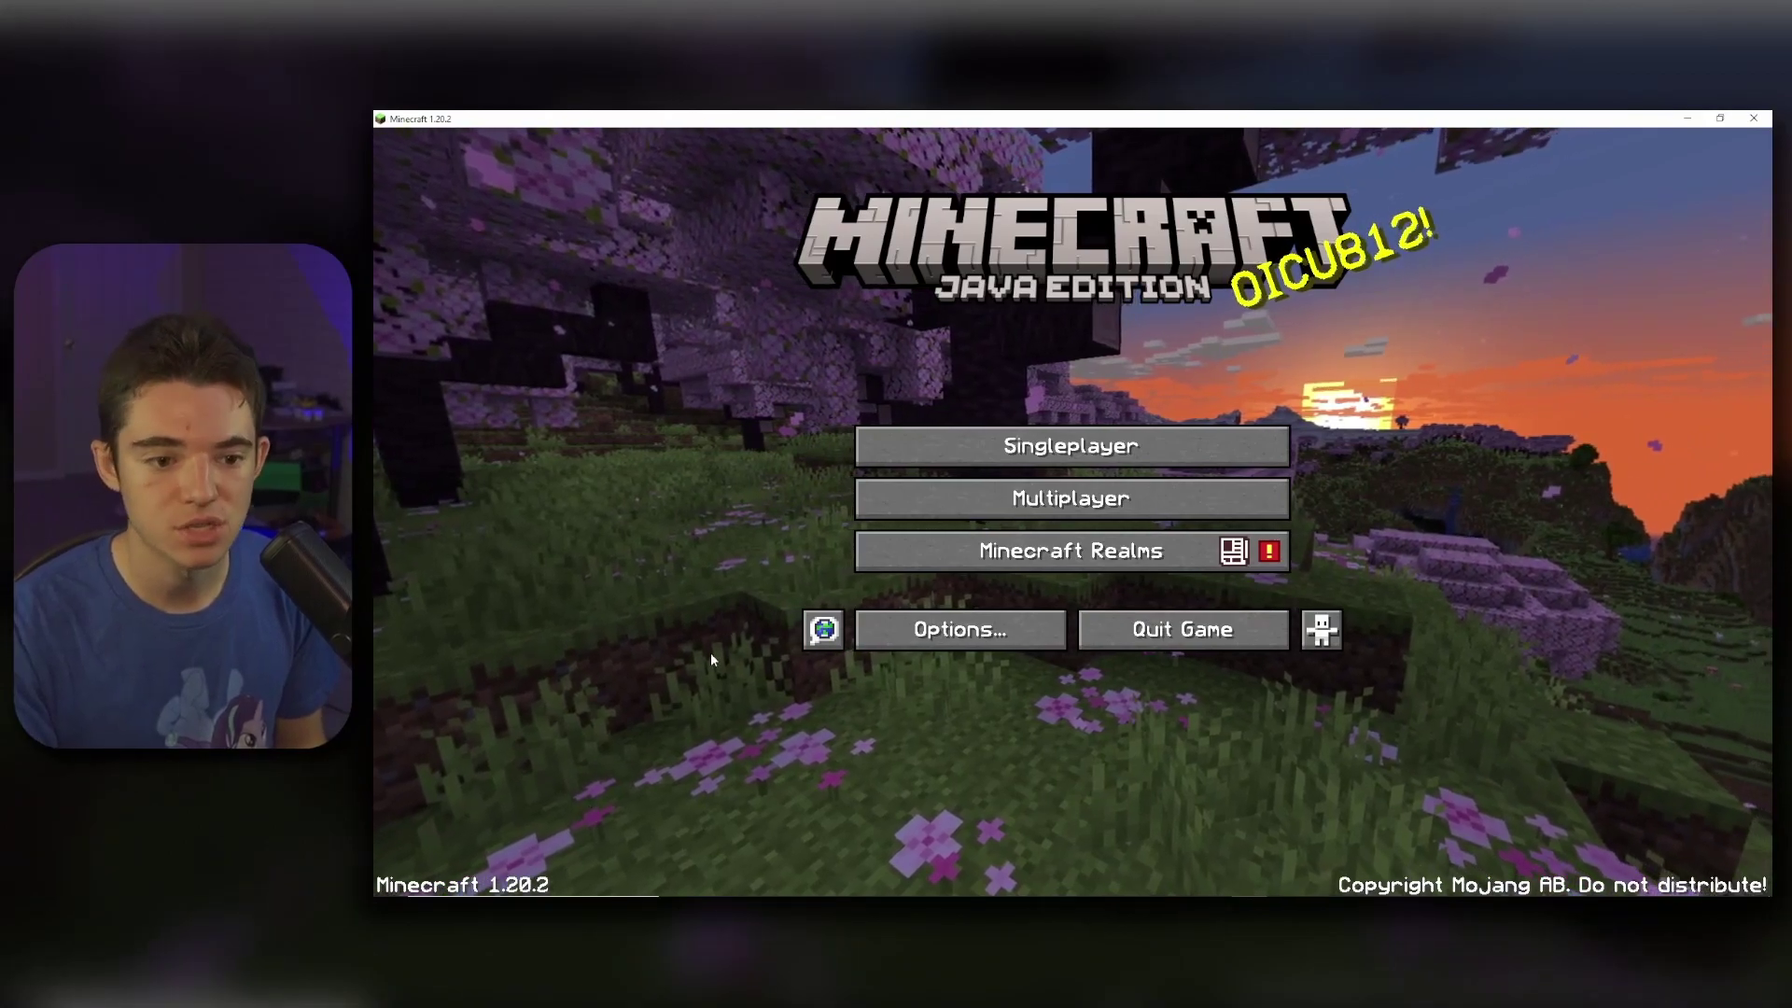
- Add multiplayer server 'croix is the best youtuber' with the pasted croixissocool.mymcserver.org address
{"action": "left_click", "coordinate": [957, 512]}
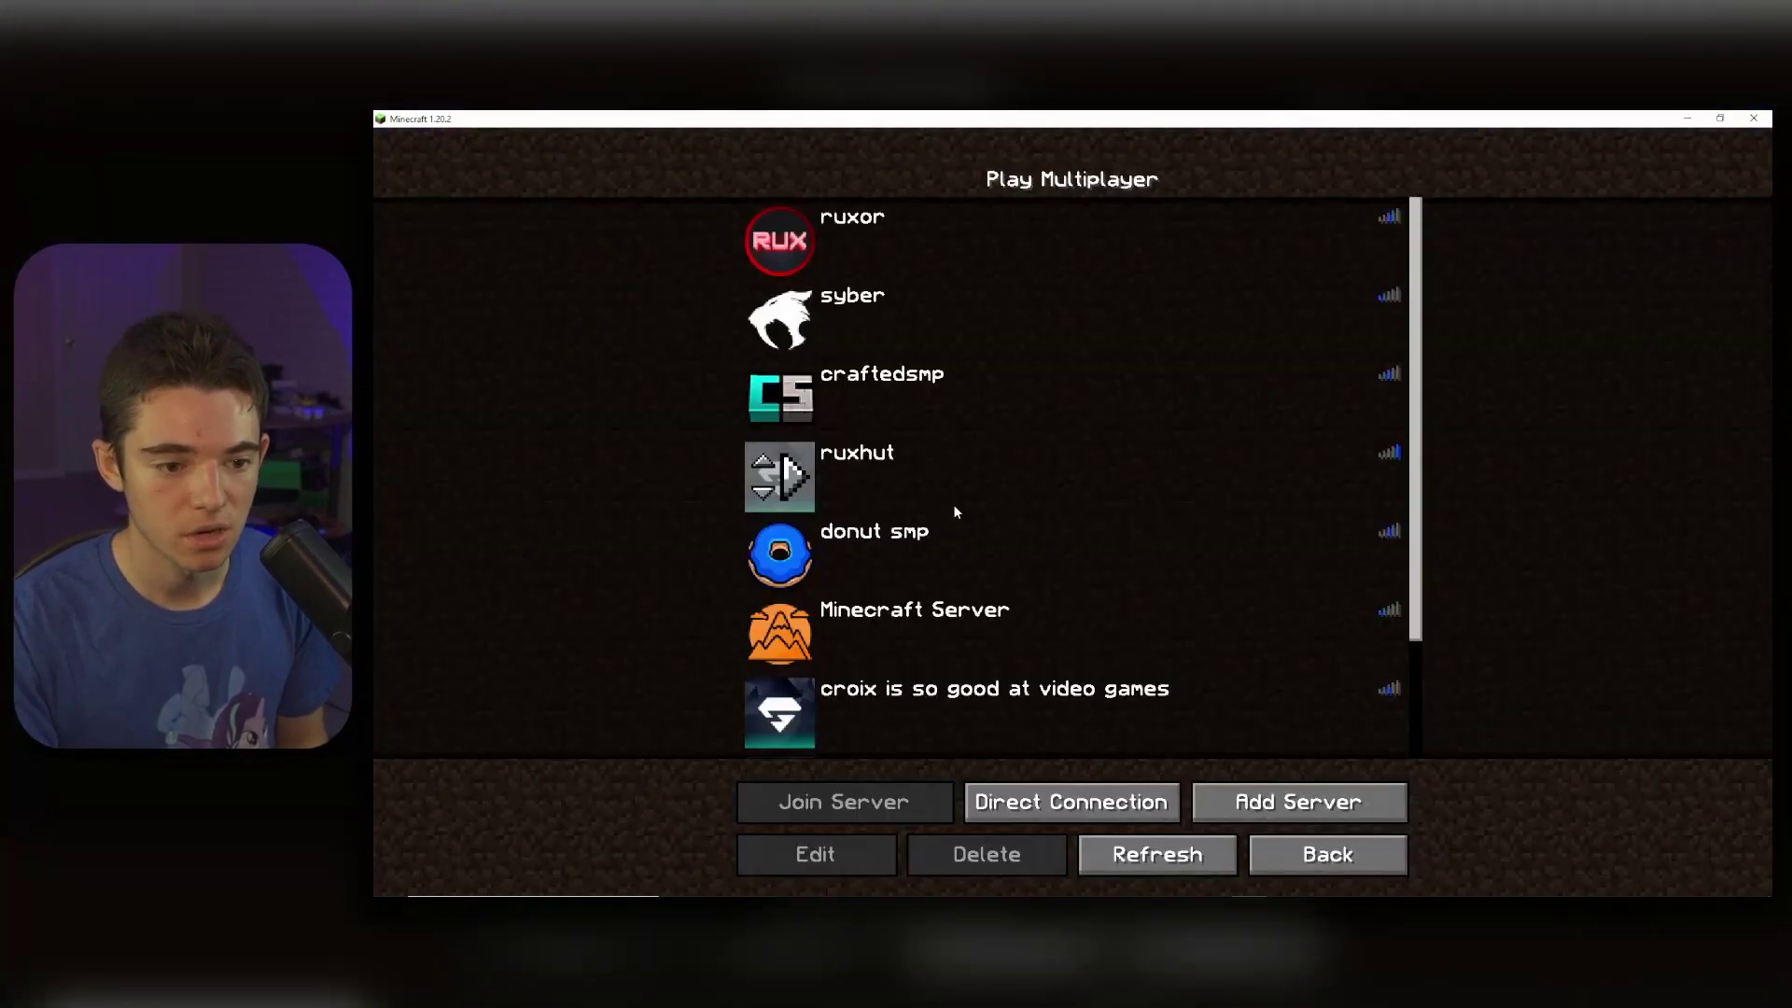
{"action": "left_click", "coordinate": [1278, 804]}
{"action": "left_click", "coordinate": [960, 381]}
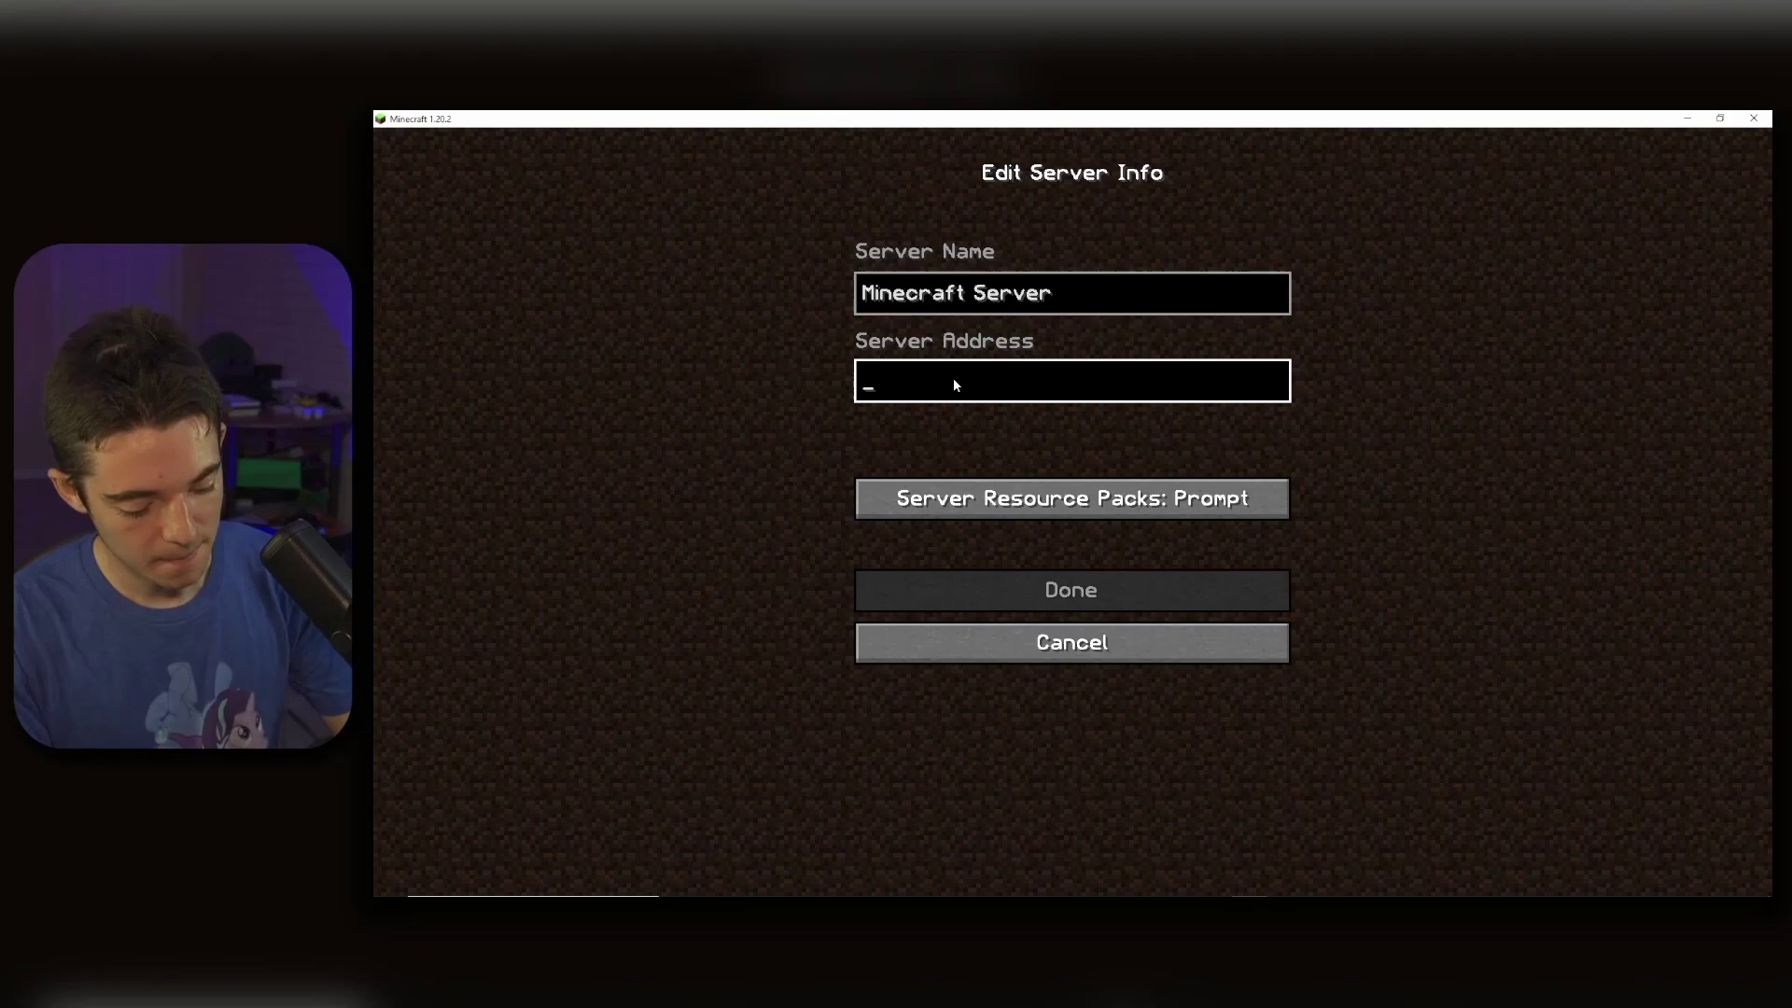
{"action": "type", "text": "croixissocool.mymcserver.org"}
{"action": "left_click", "coordinate": [1073, 308]}
{"action": "key", "text": "ctrl+a"}
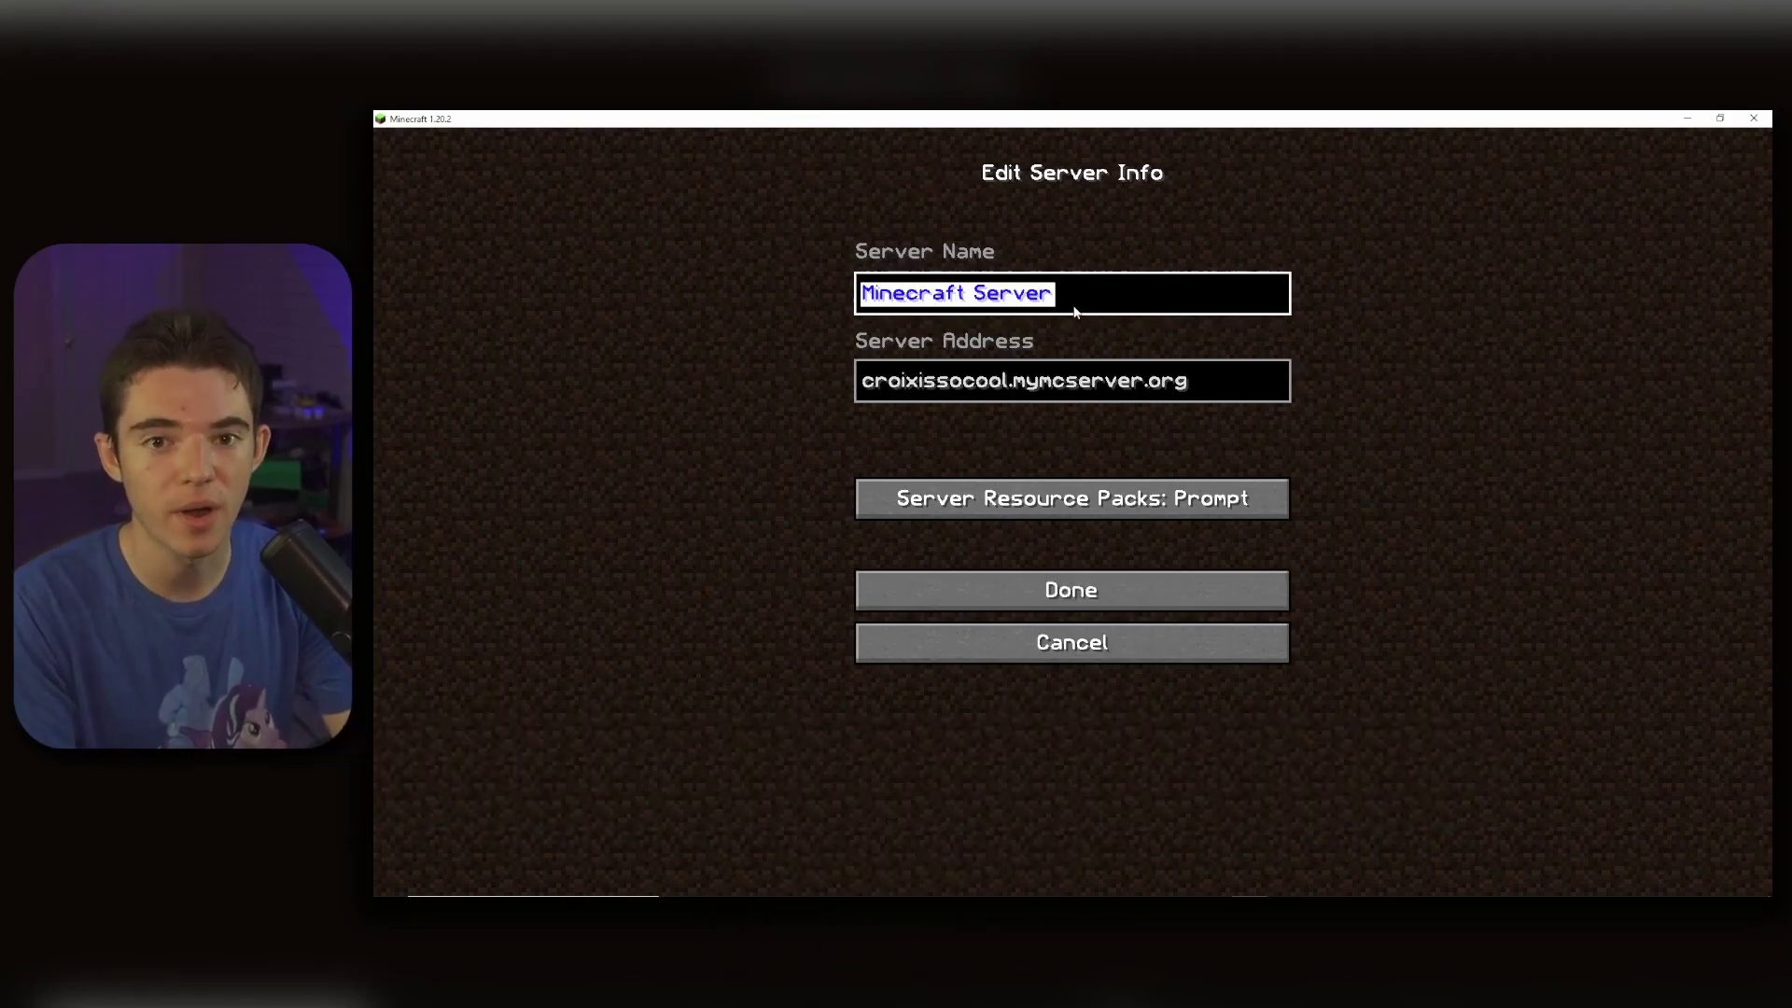
{"action": "type", "text": "croix is the best youtuber"}
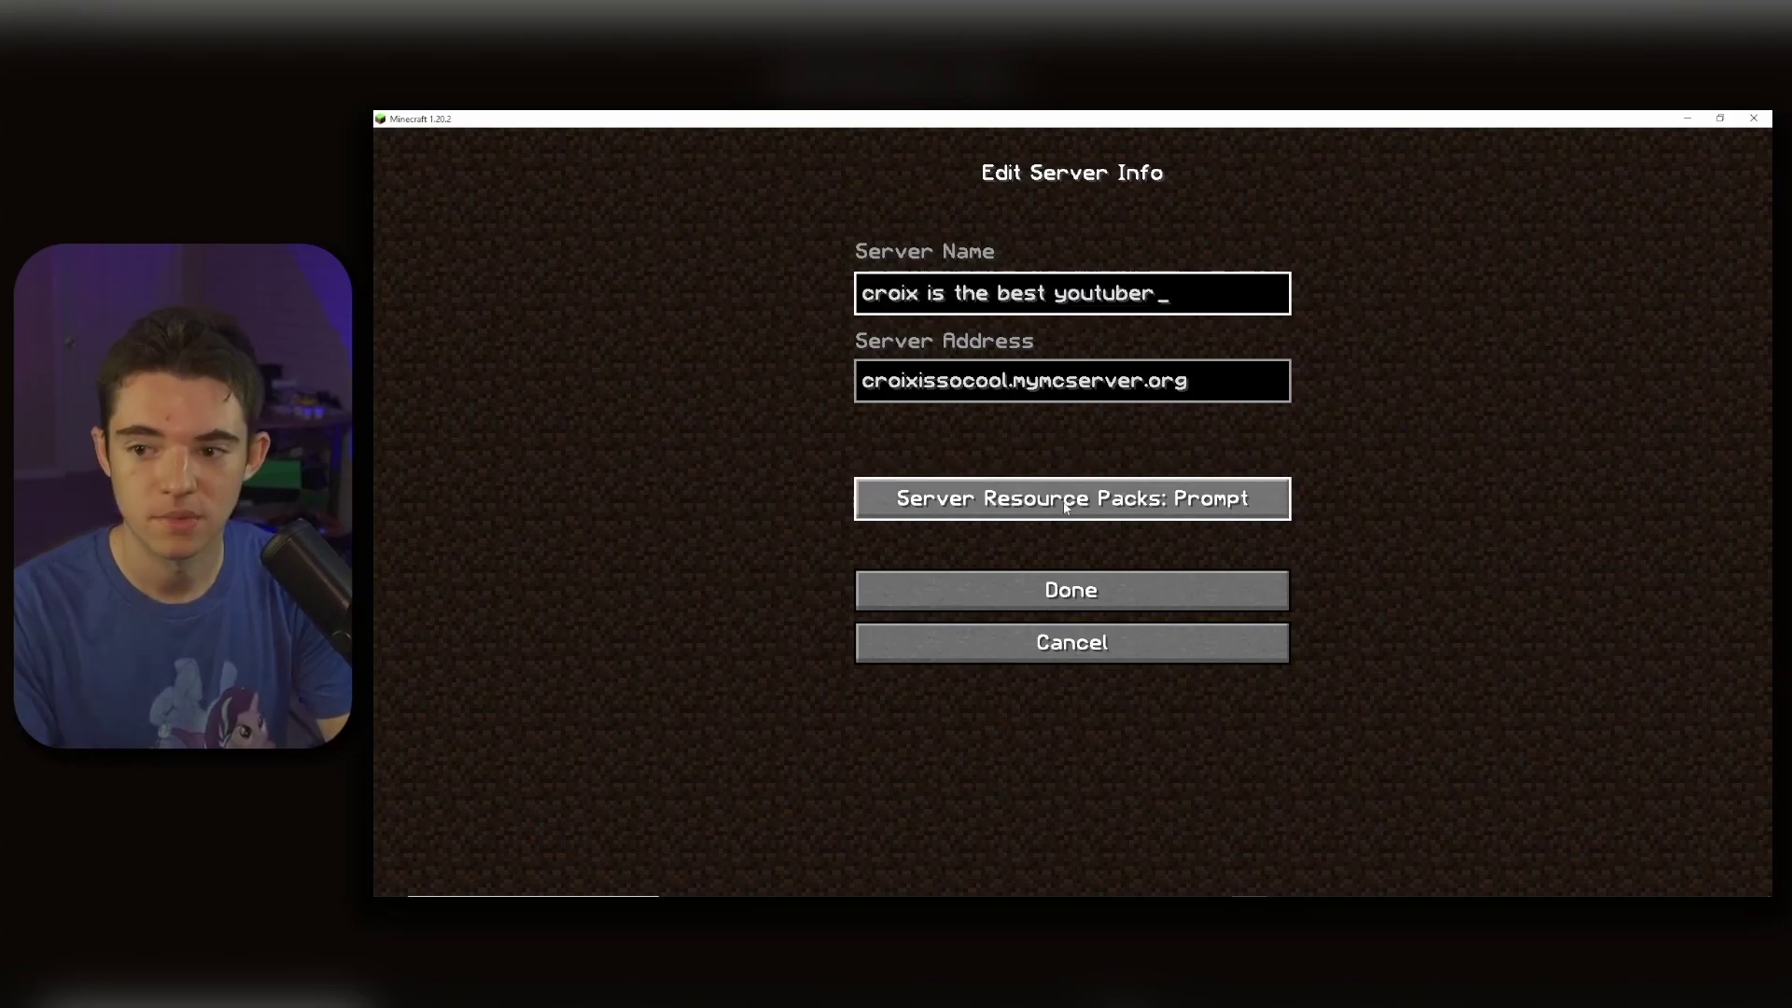
{"action": "left_click", "coordinate": [999, 588]}
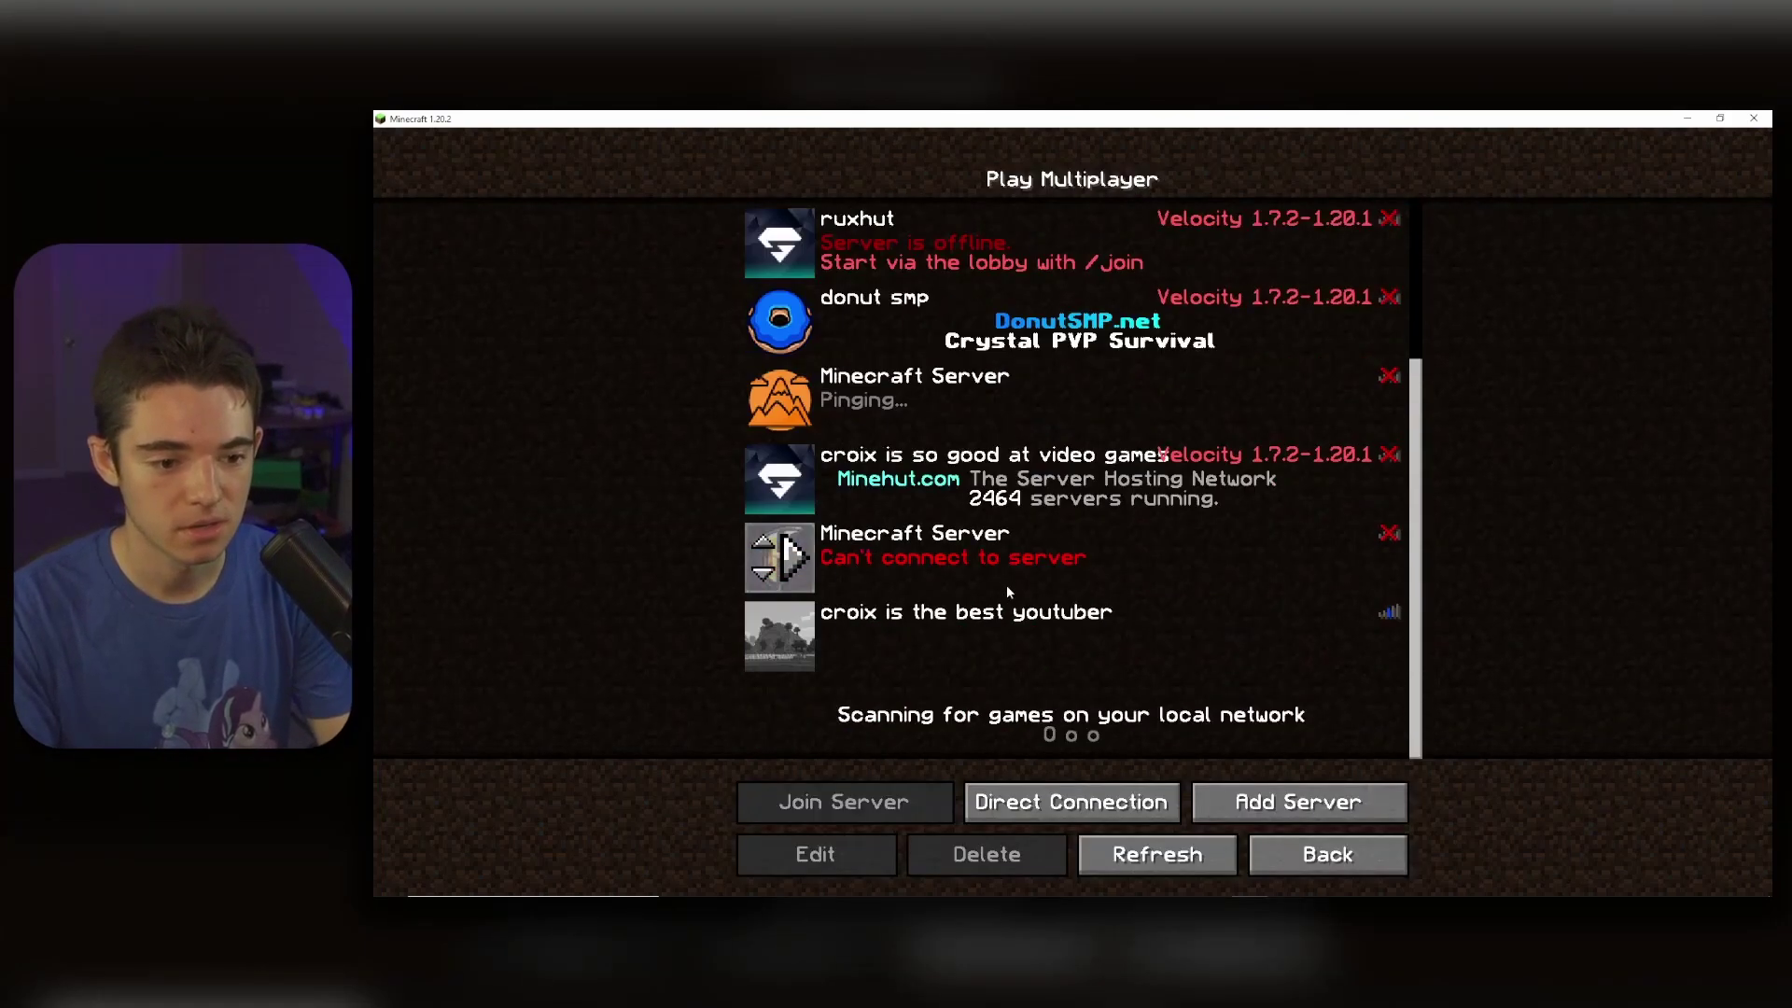
- Join the 'croix is the best youtuber' server from the Multiplayer list
{"action": "double_click", "coordinate": [963, 623]}
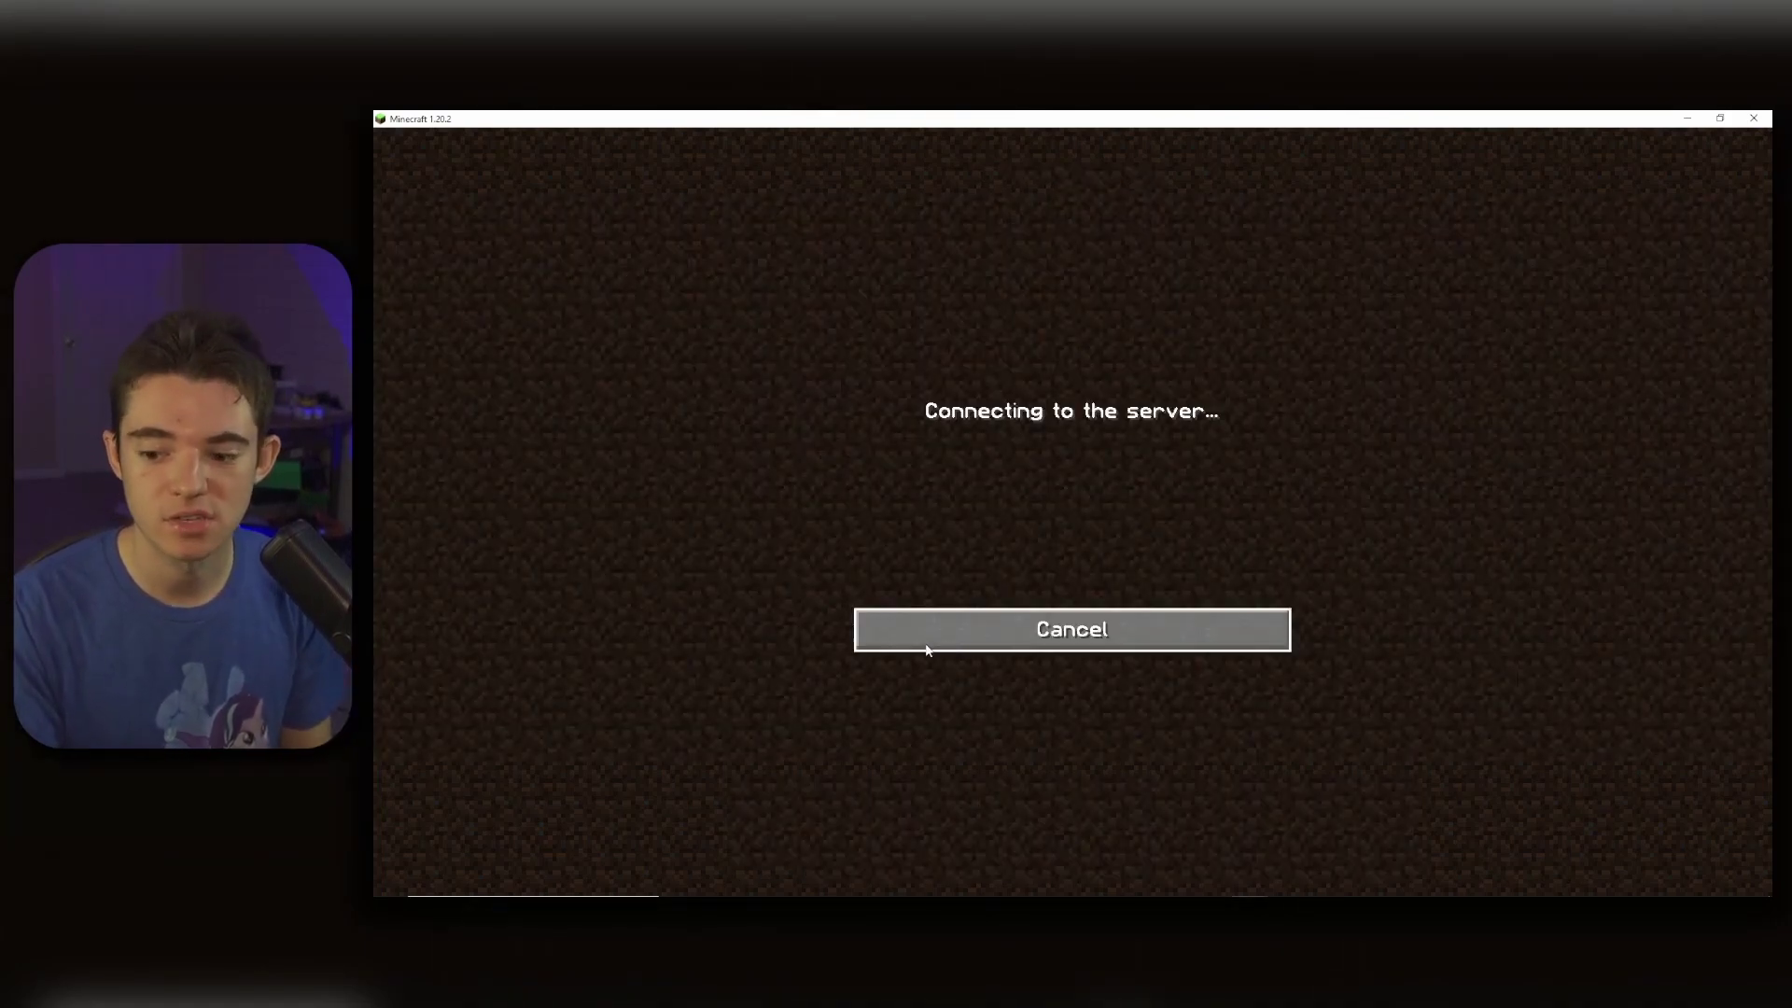